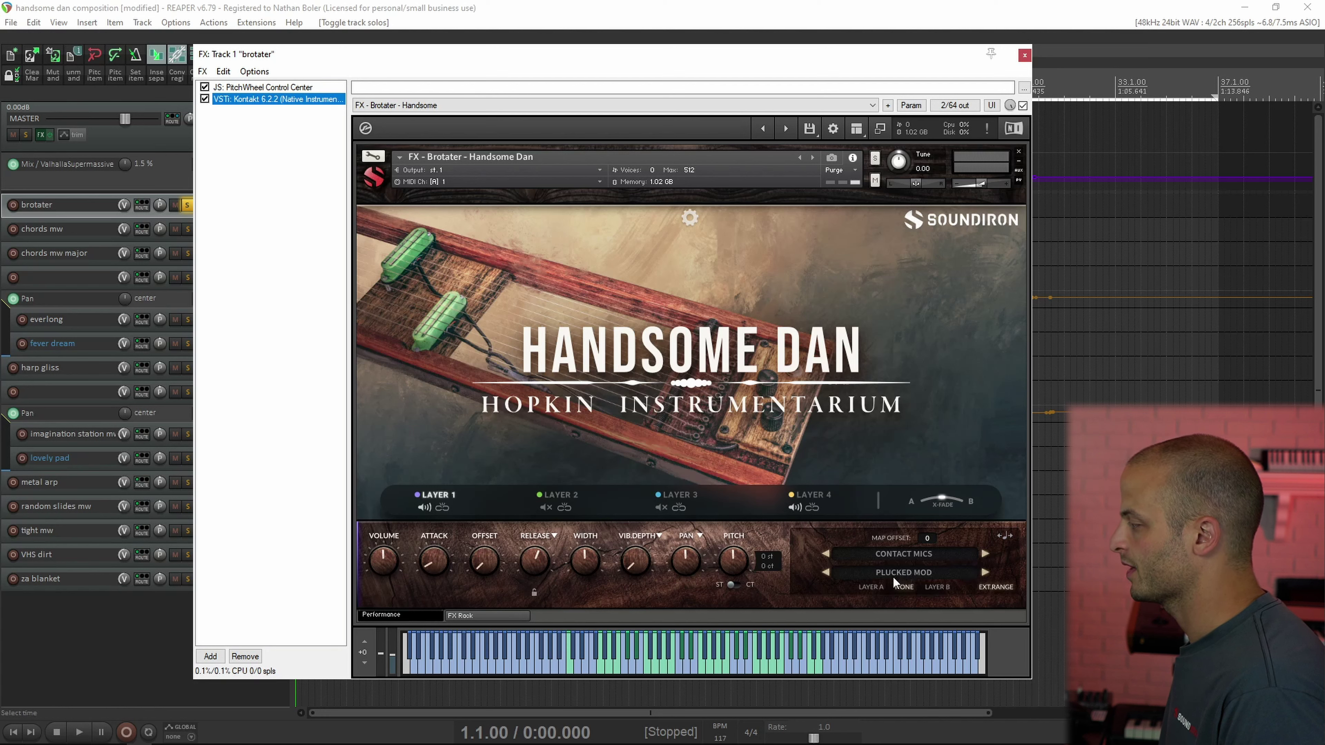
Review Layer 4's ambience settings and the FX rack in brotater's Kontakt instrument, then close it
left_click(822, 495)
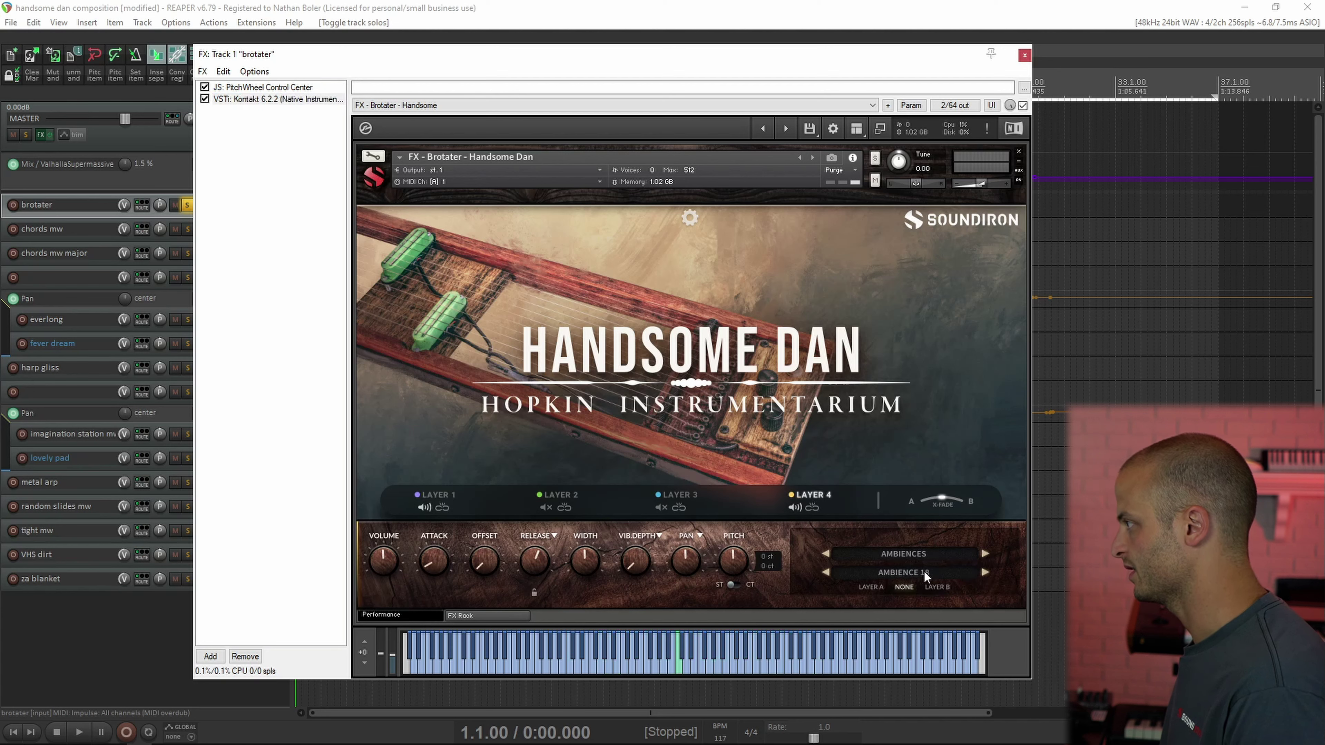
left_click(485, 615)
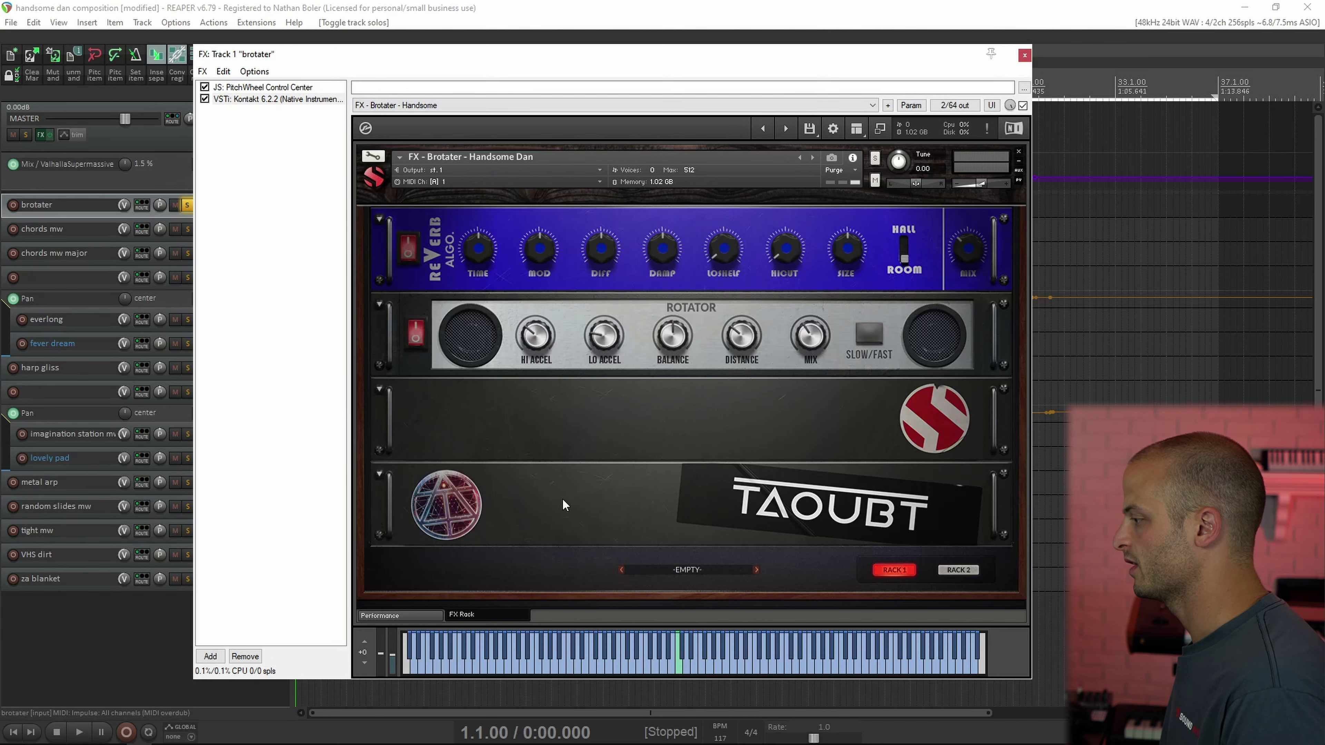
key("Escape")
Play the project from near bar 10, then bring up the chords mw track's Kontakt instrument
left_click(538, 215)
key("space")
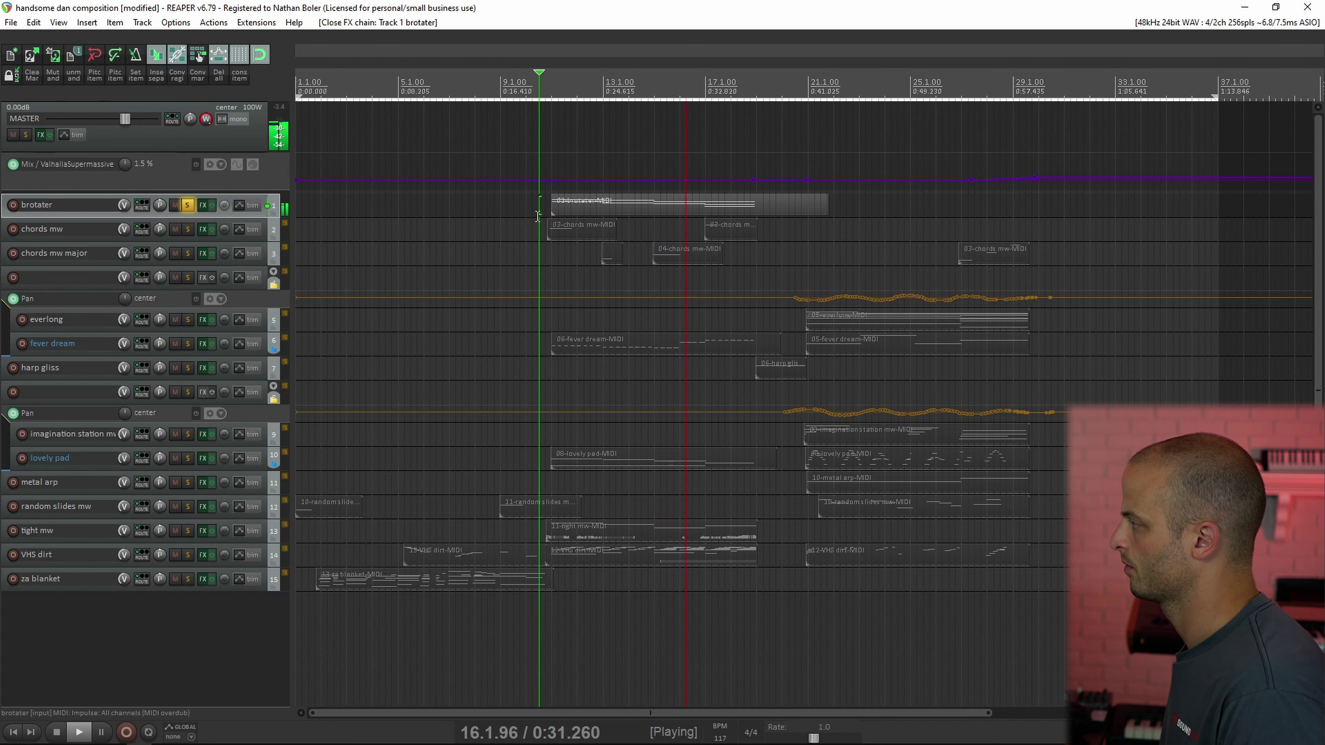
key("space")
left_click(203, 229)
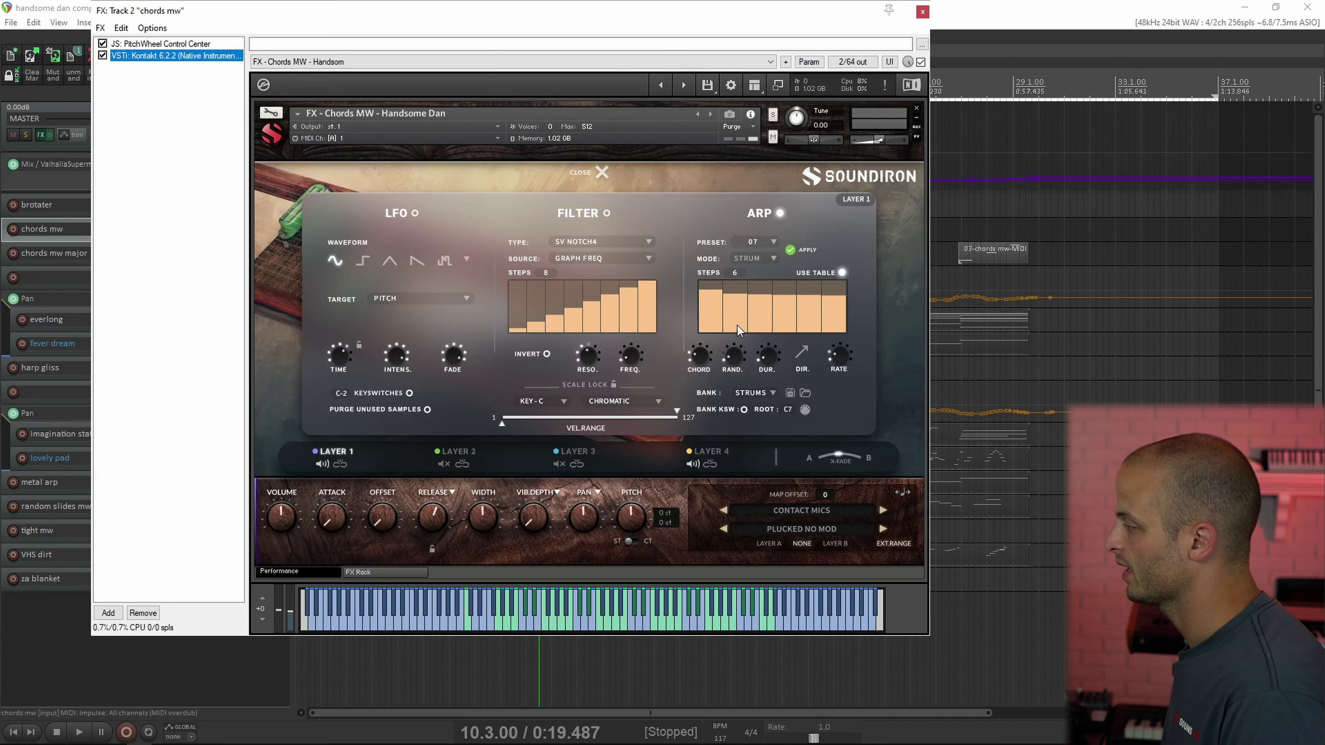
Play the soloed chords mw and chords mw major tracks while checking each Kontakt instrument, then clear both solos
key("space")
left_click(922, 11)
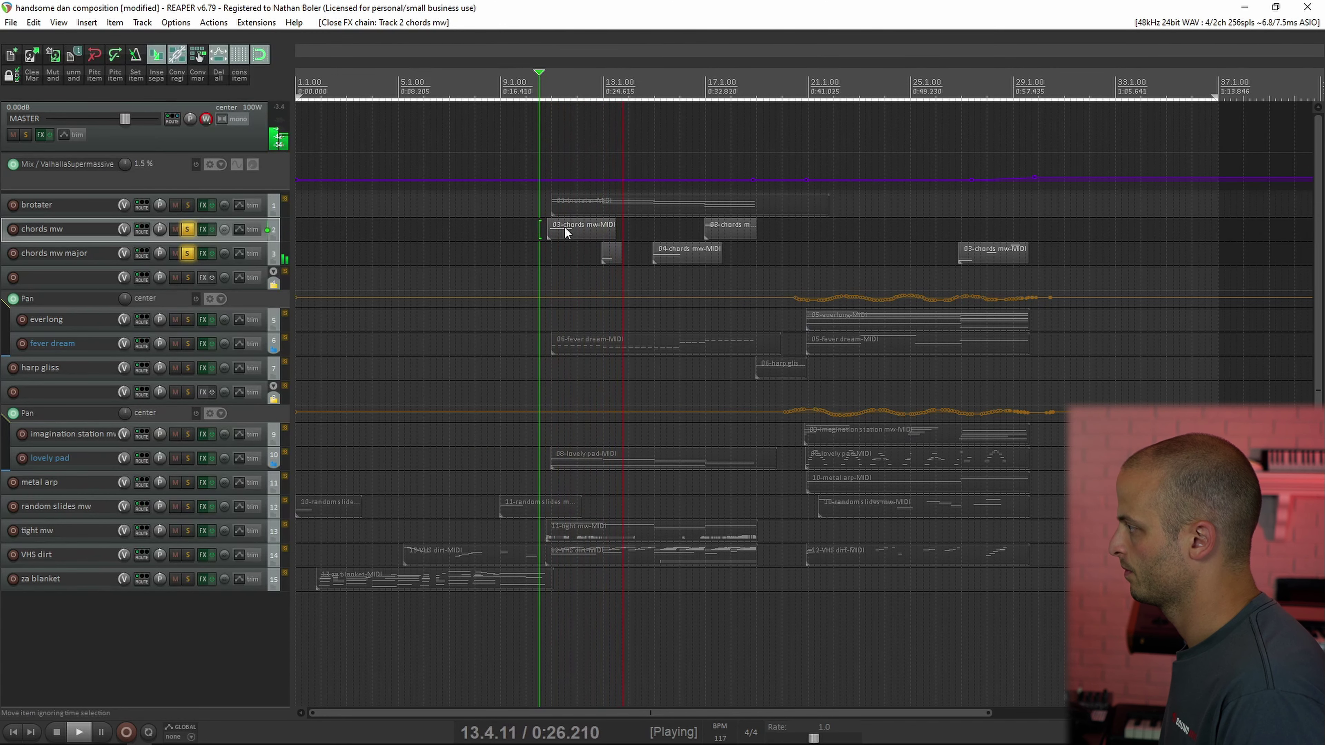
left_click(202, 253)
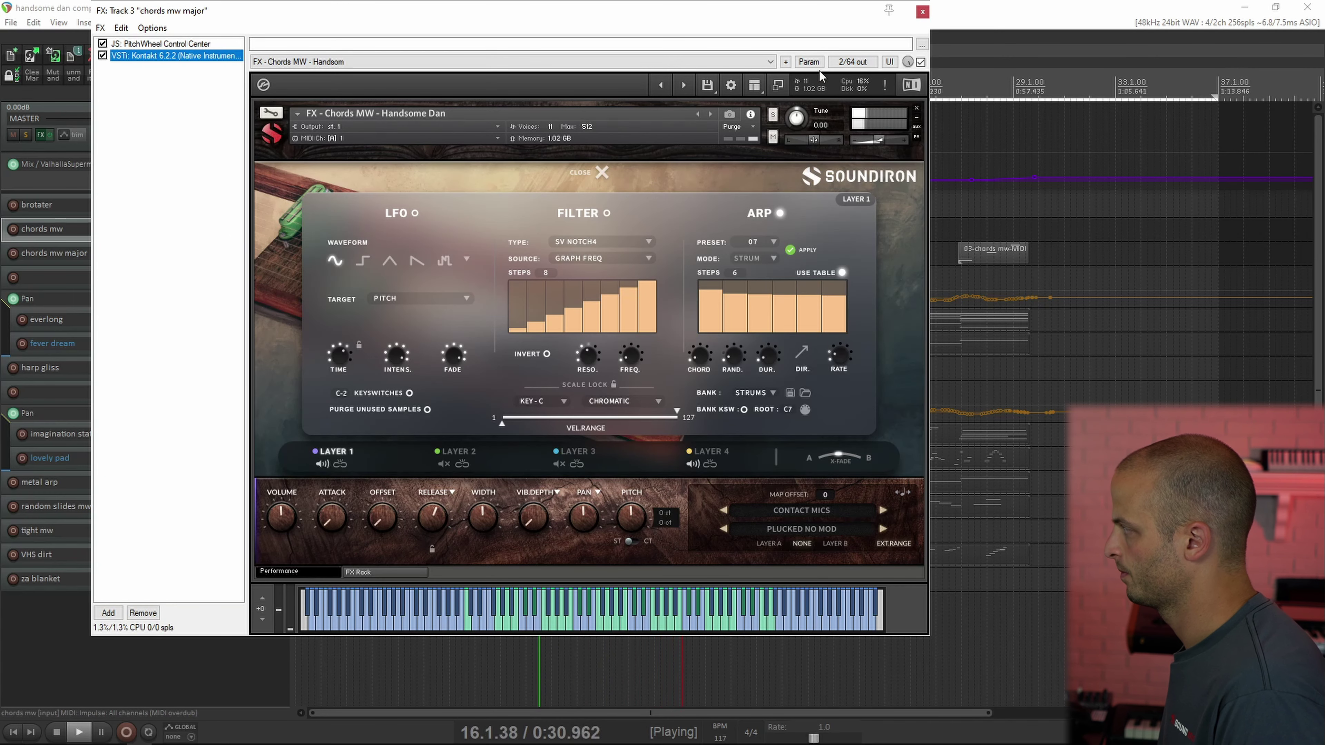
left_click(922, 13)
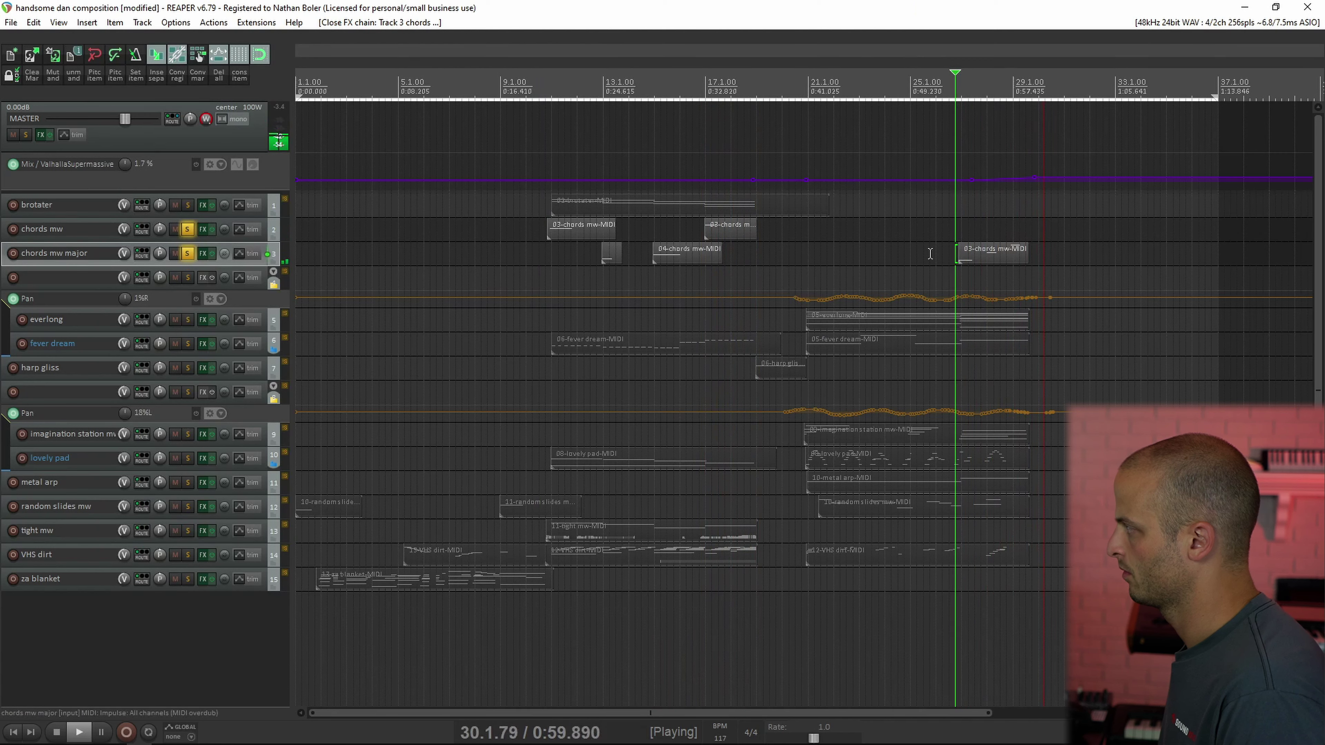
key("space")
left_click(801, 320)
Select and solo random slides mw, then inspect its Kontakt Layer 1 settings and FX rack
left_click(266, 514)
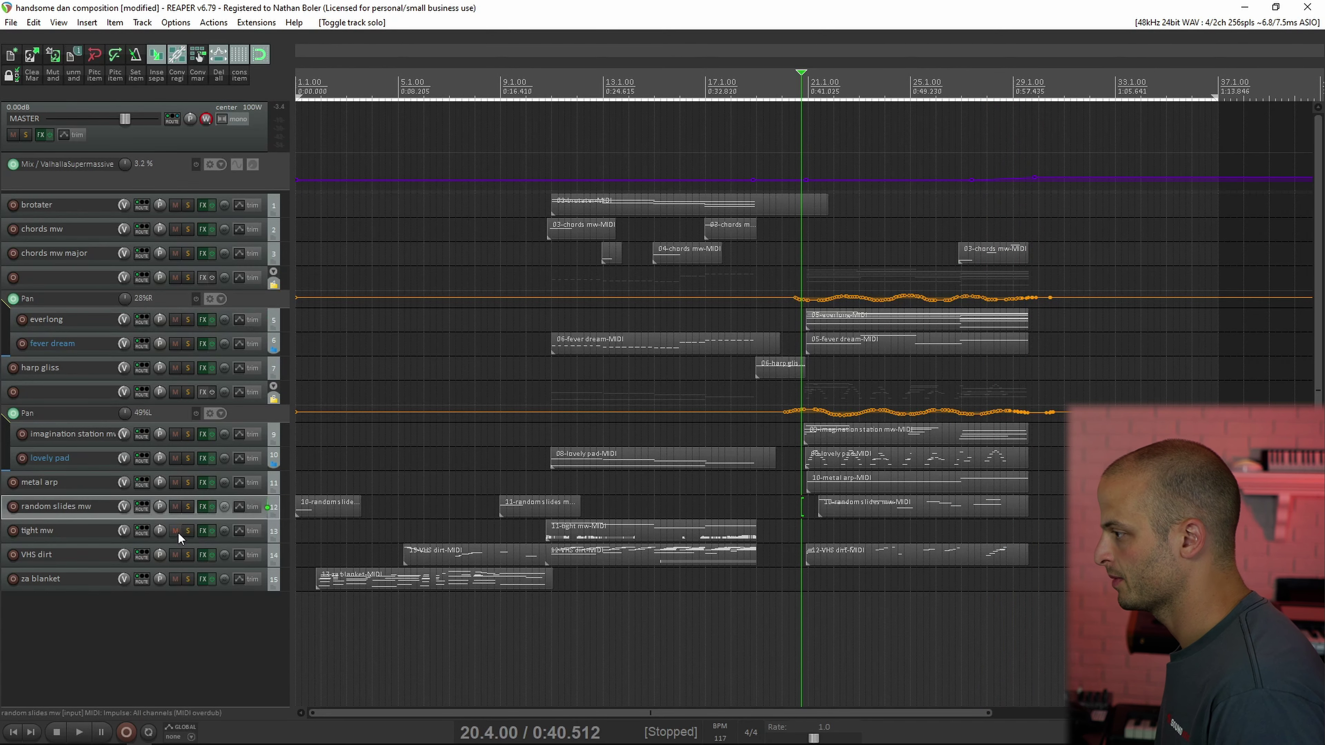
left_click(187, 507)
left_click(206, 507)
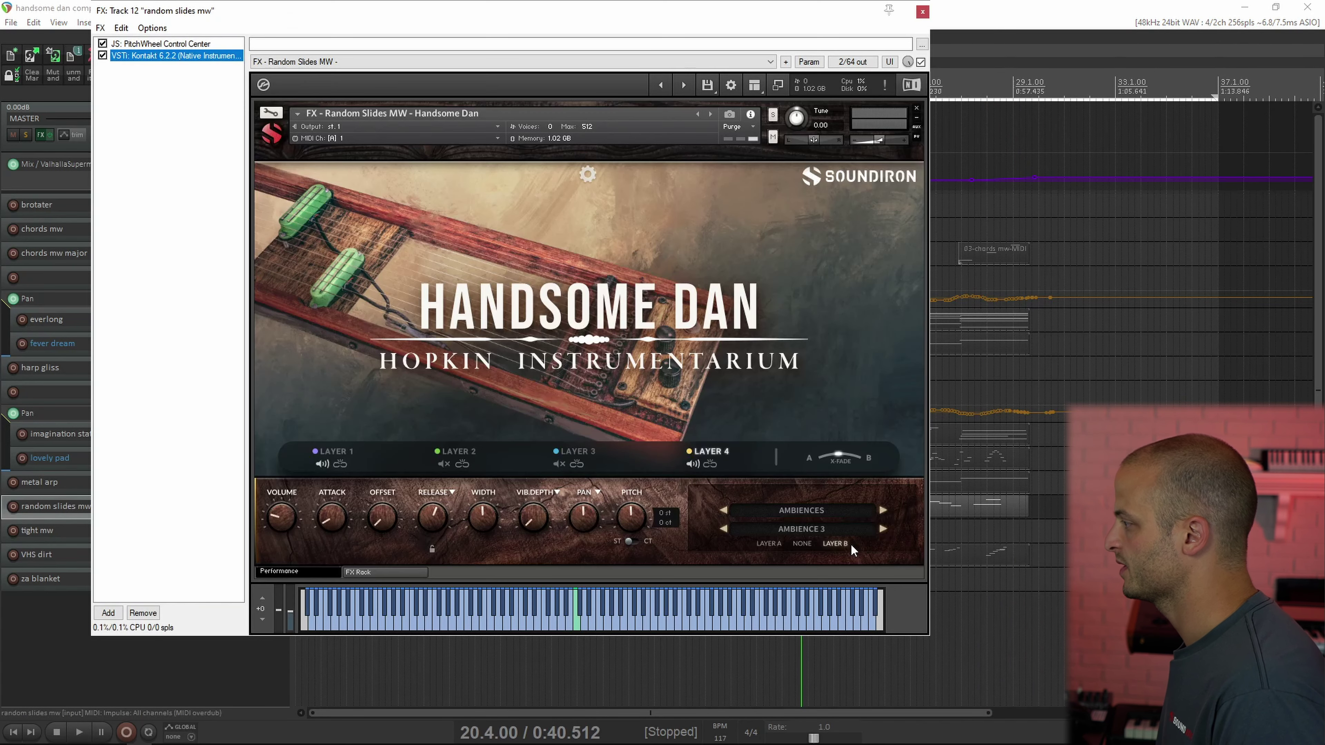
left_click(337, 451)
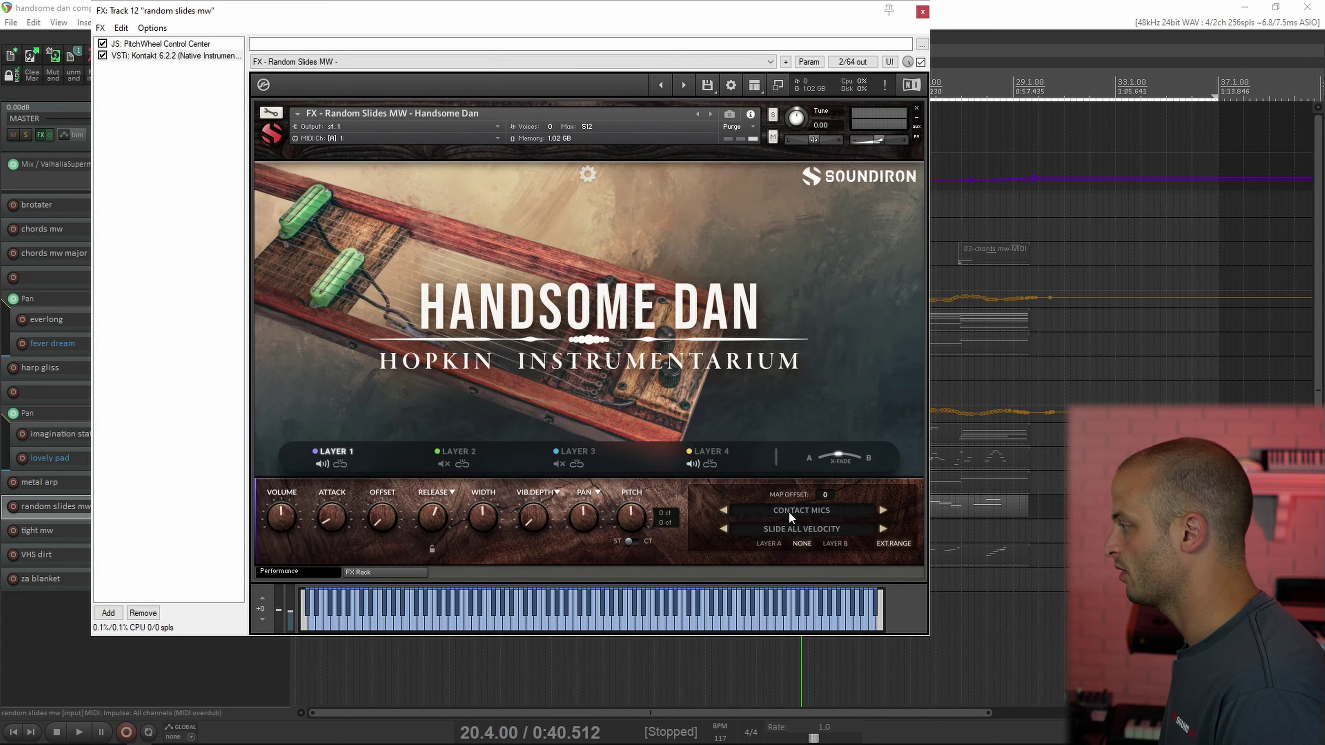
left_click(386, 572)
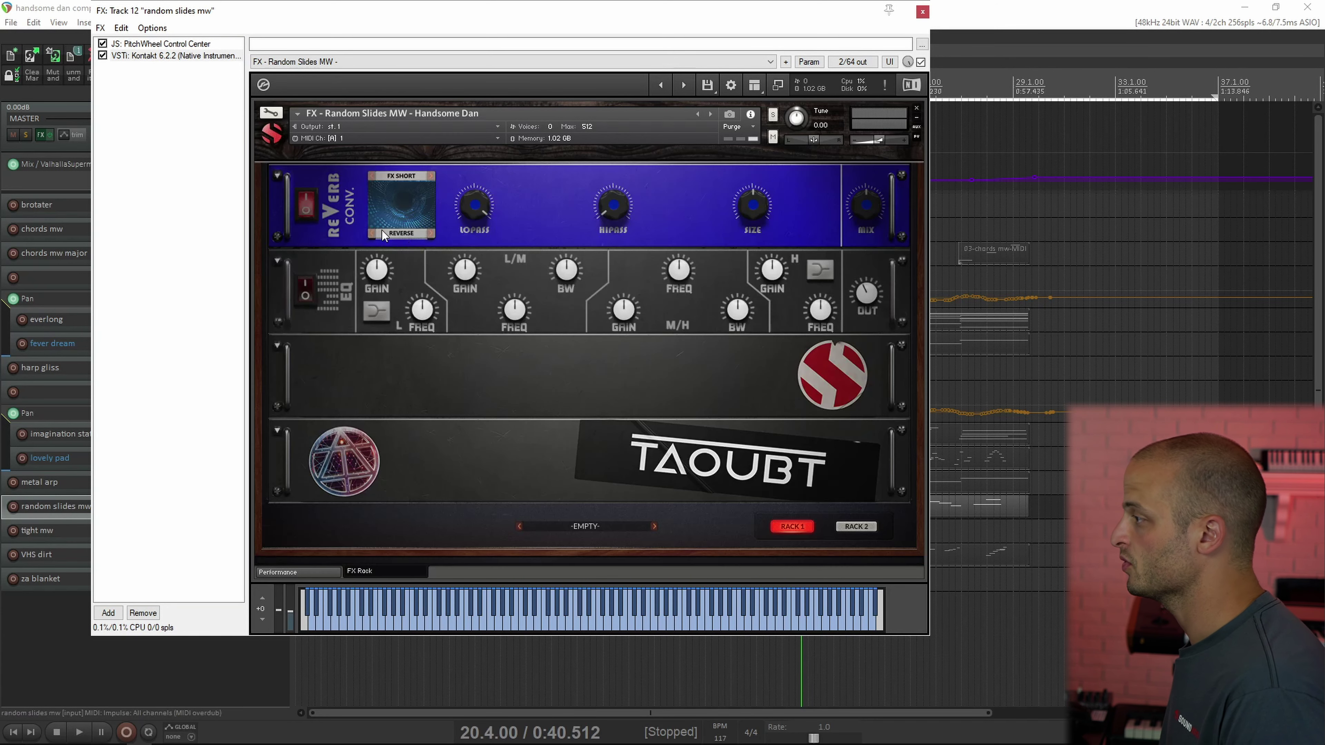
key("Escape")
left_click(297, 459)
Play the random slides clips from the start, the second clip and bar 21, with its instrument reopened
key("space")
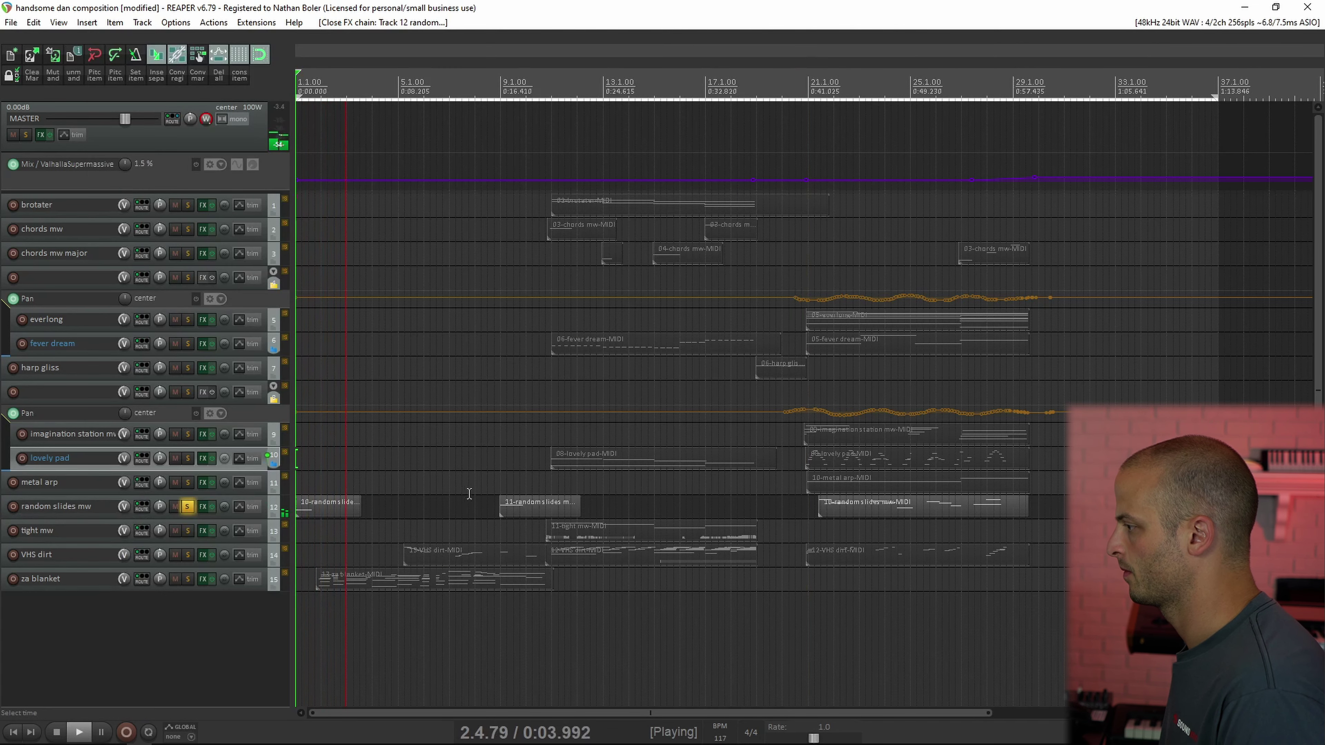
left_click(488, 509)
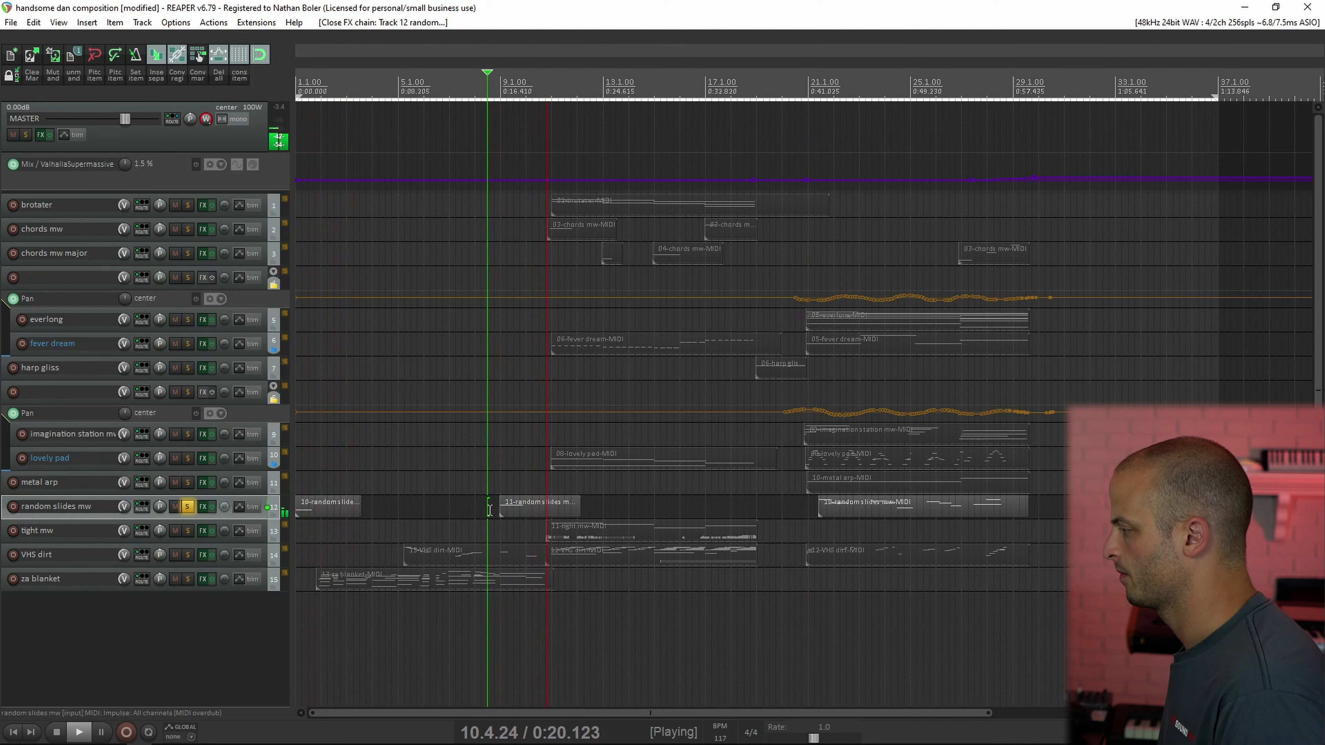
left_click(808, 505)
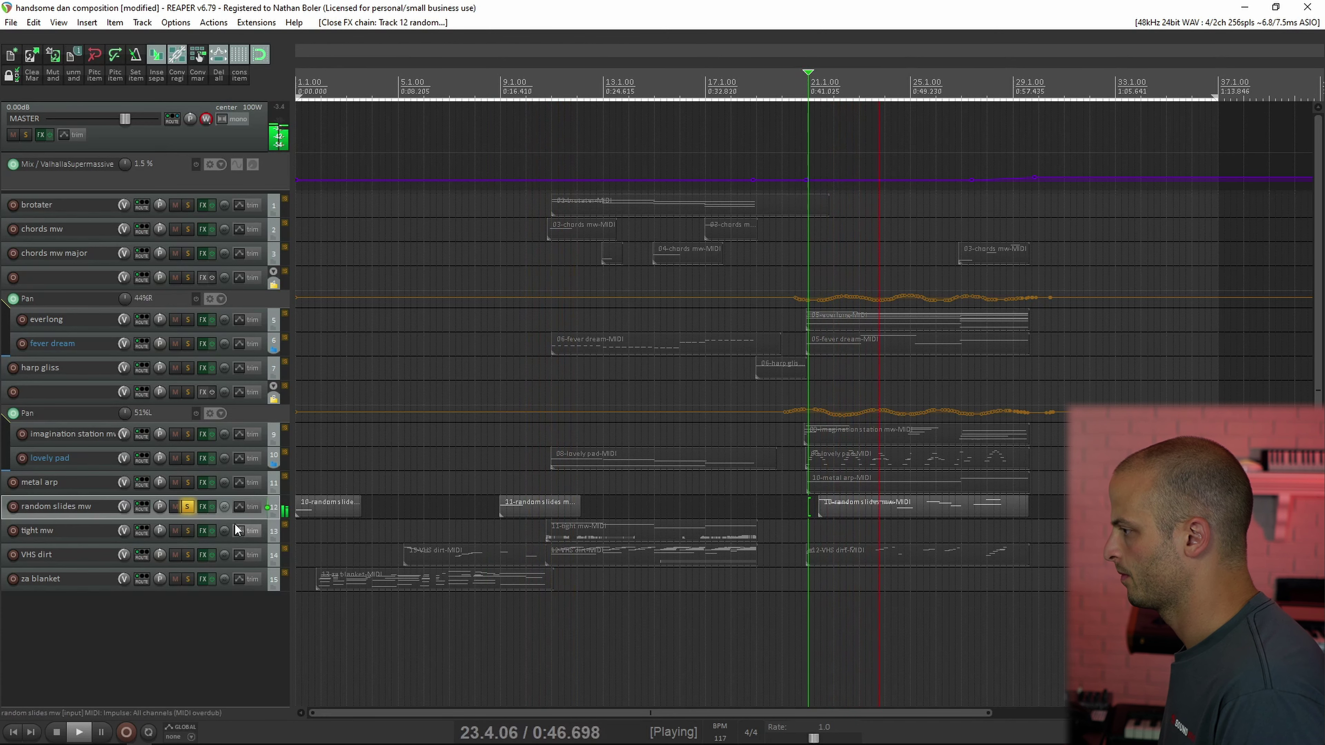
left_click(203, 507)
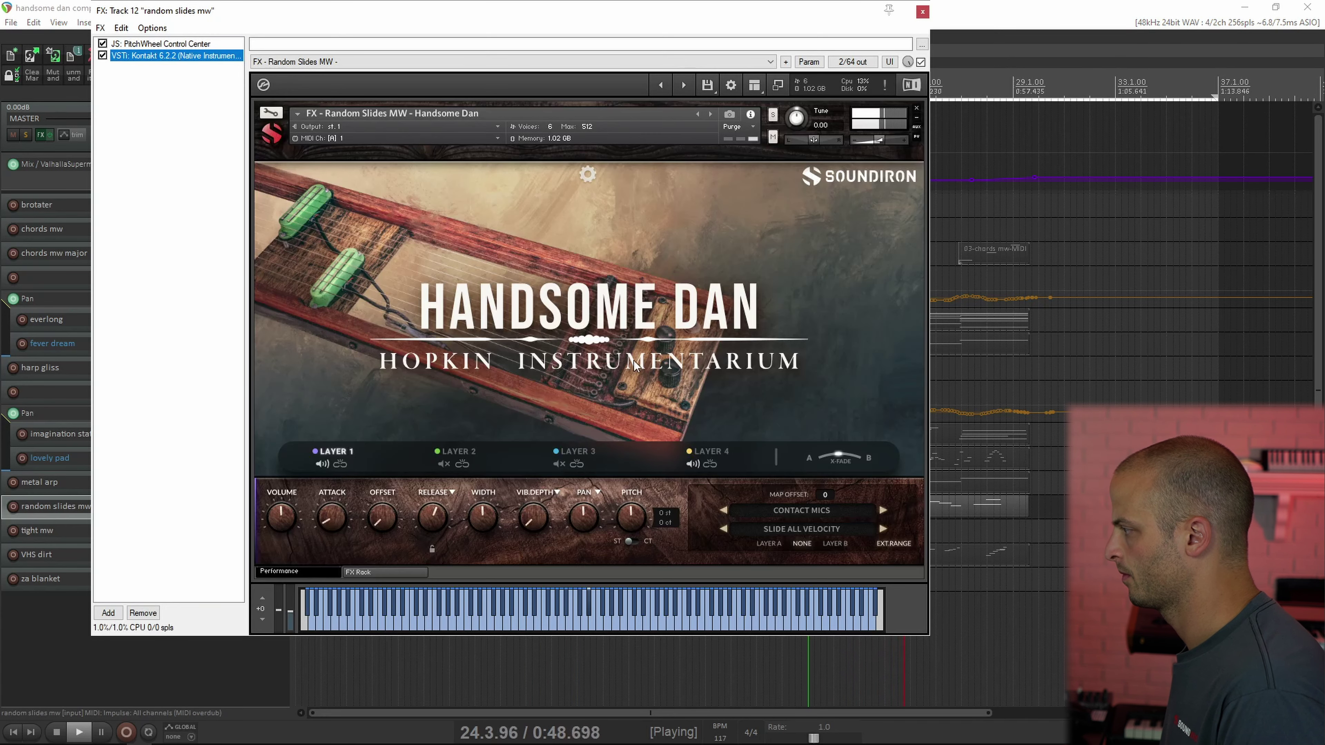
left_click(922, 12)
key("space")
Solo za blanket and play it with its Kontakt Handsome Dan instrument (Contact Mics, Plucked Mod) showing
left_click(187, 579)
left_click(201, 579)
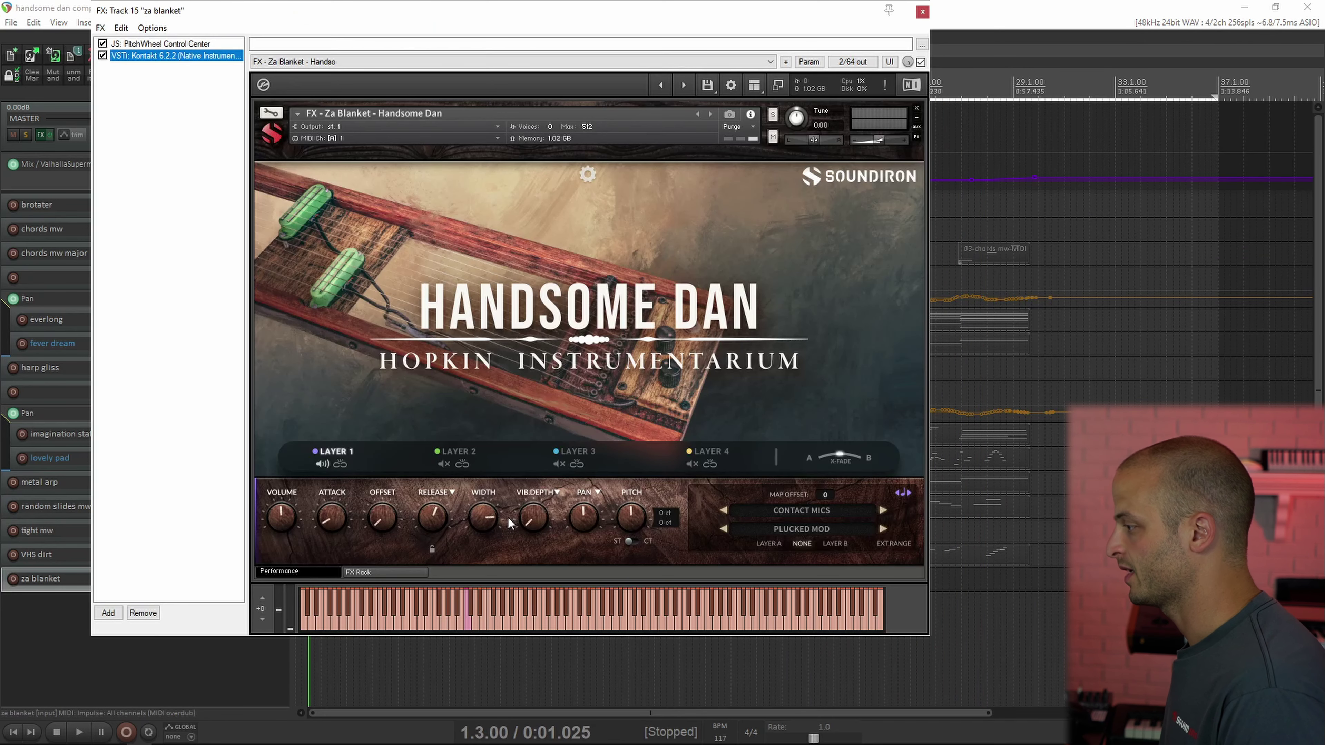
key("space")
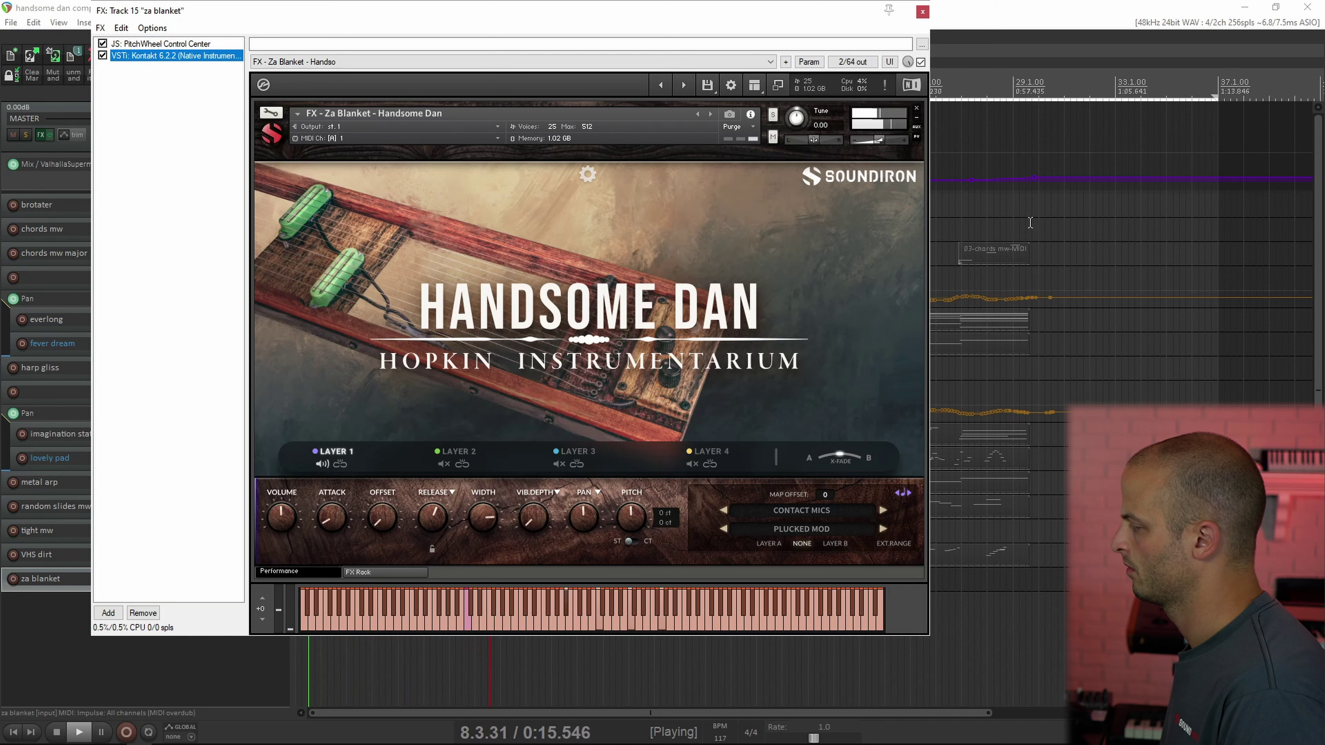
left_click(922, 11)
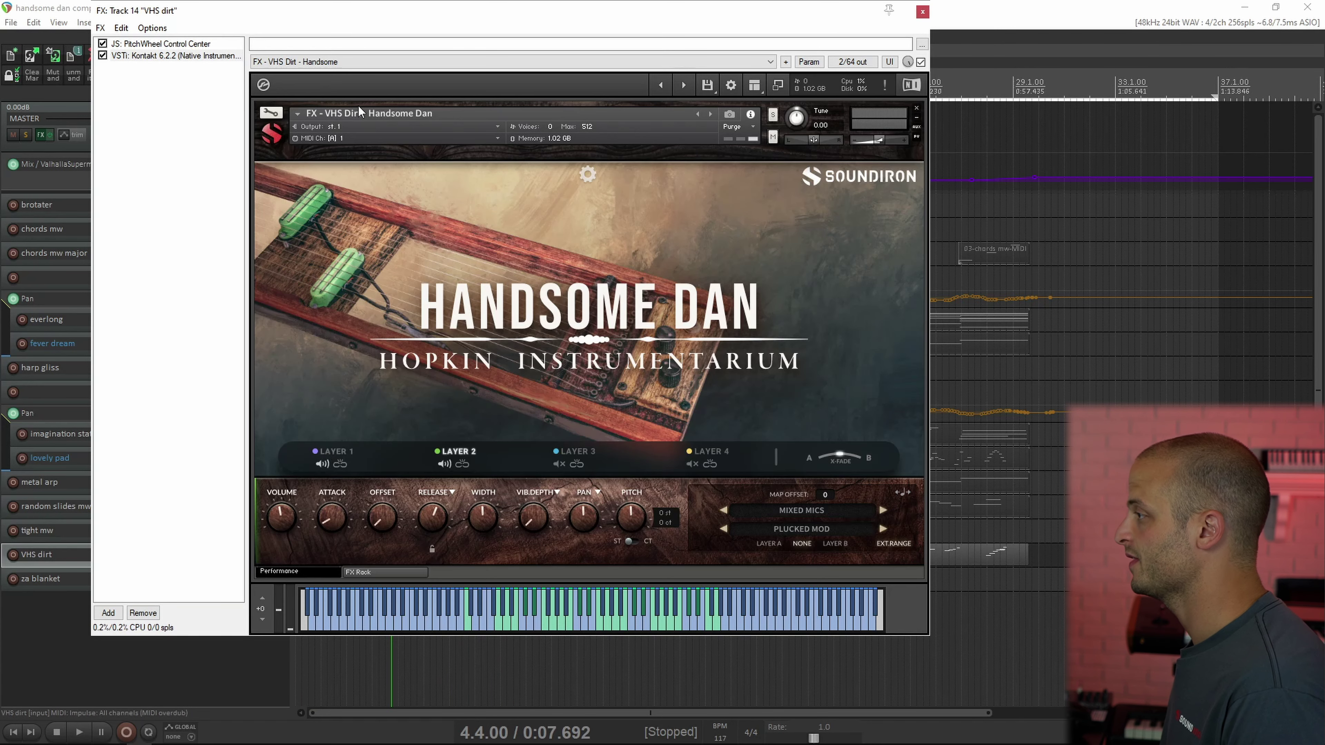
Compare VHS dirt's Layer 1 and Layer 2 Kontakt settings, then close the instrument
left_click(350, 447)
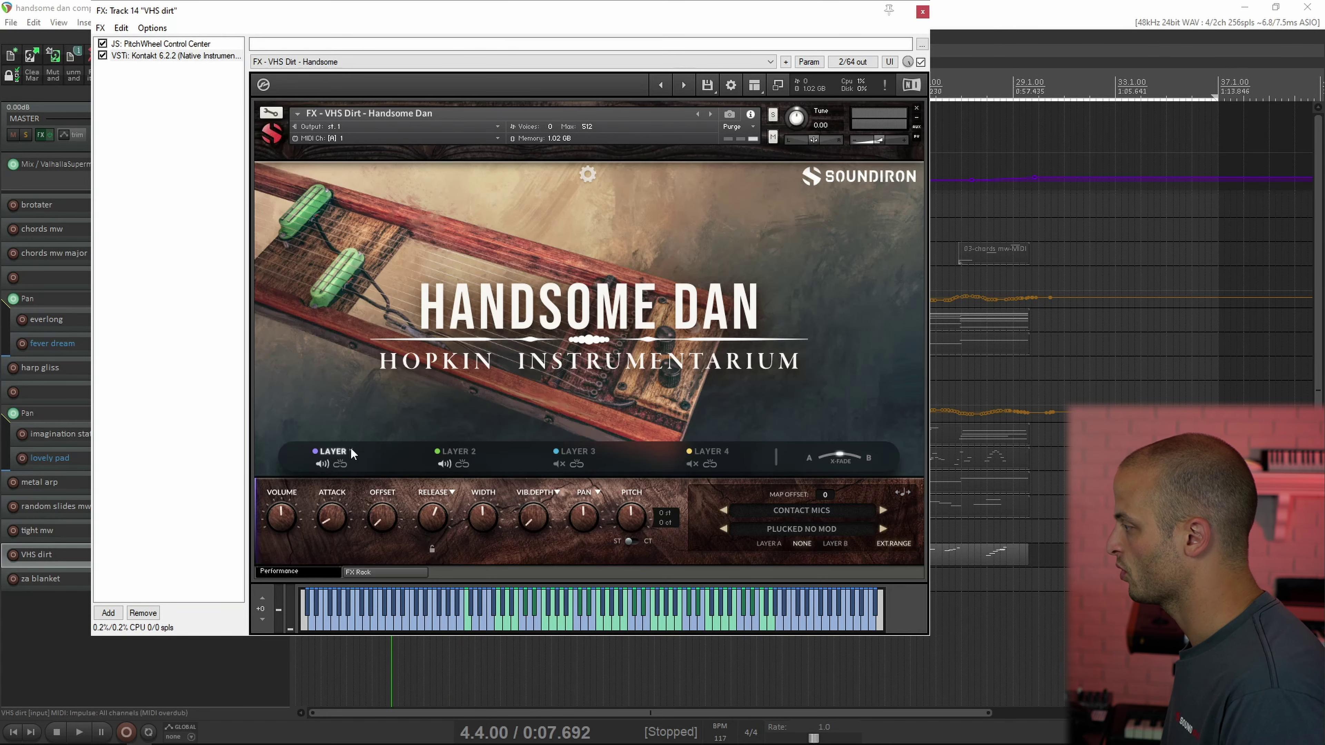
left_click(441, 450)
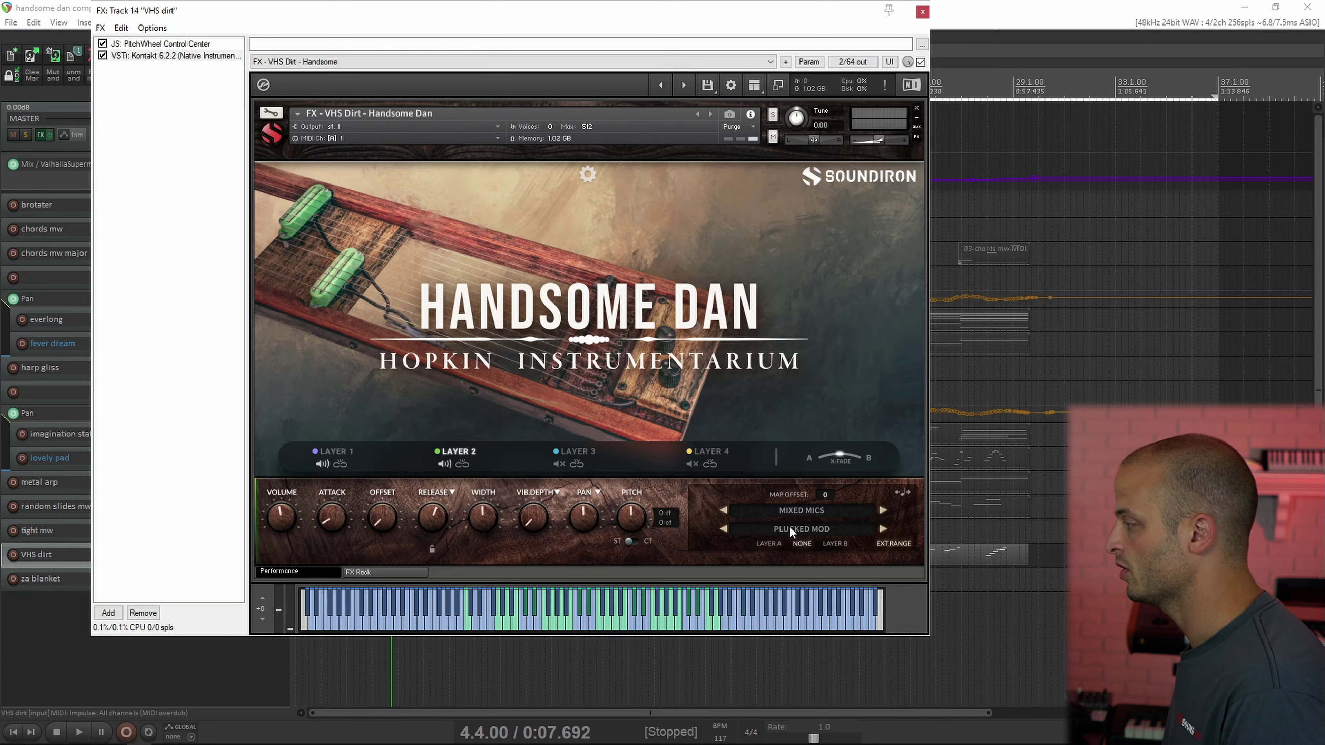
left_click(343, 460)
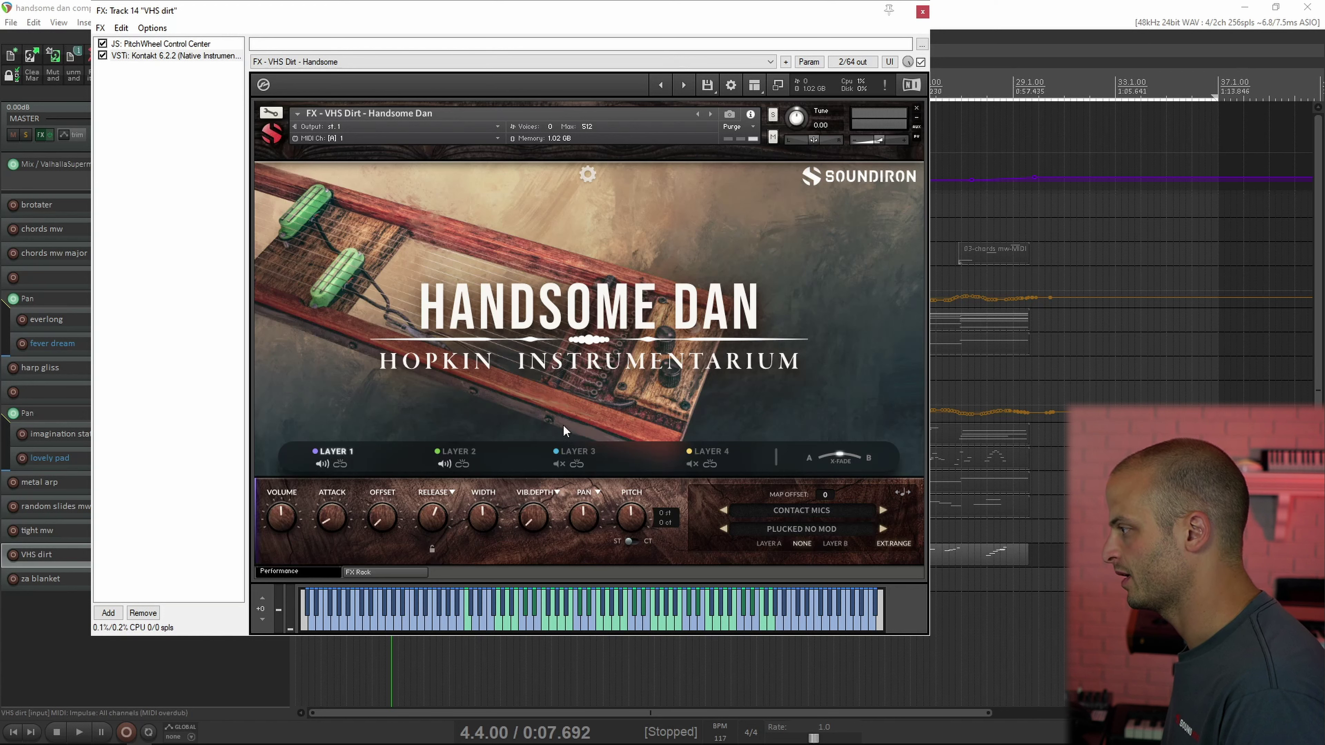
left_click(455, 452)
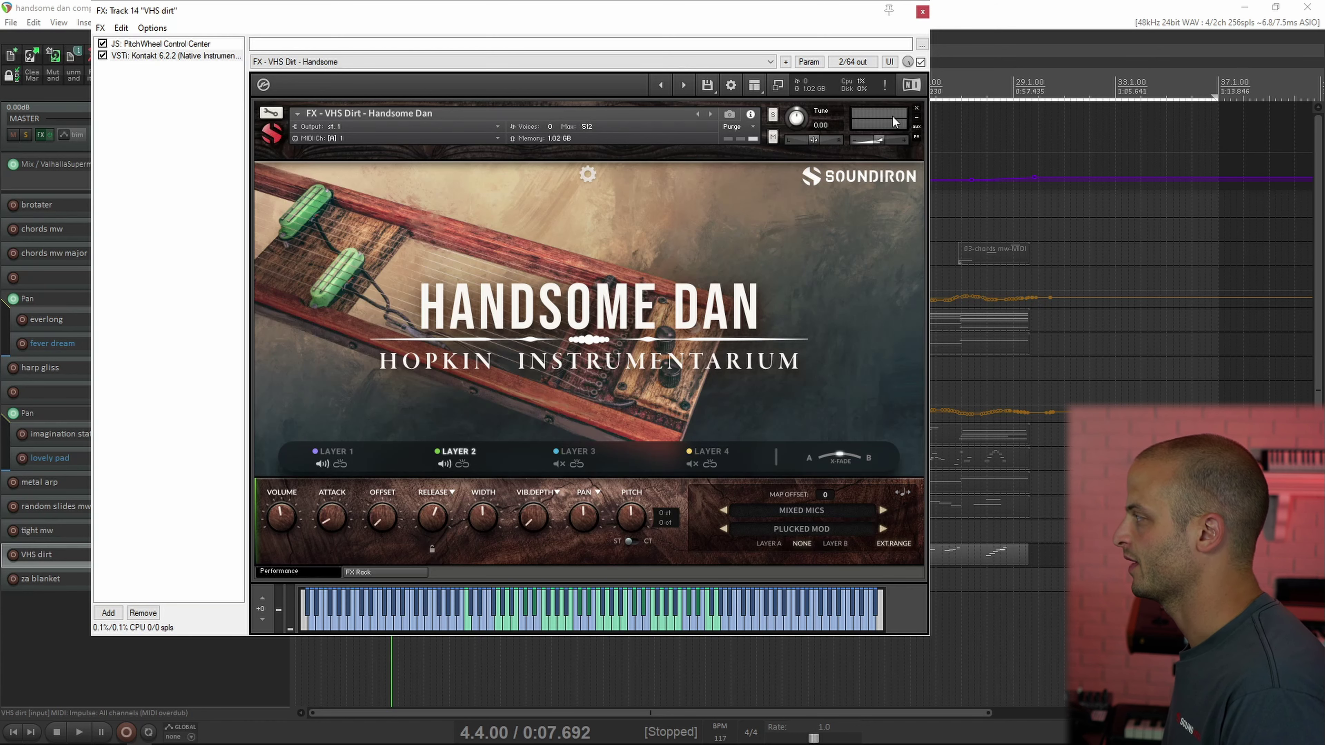
key("Escape")
Play VHS dirt with its instrument reopened, then stop and solo the tight mw track
key("space")
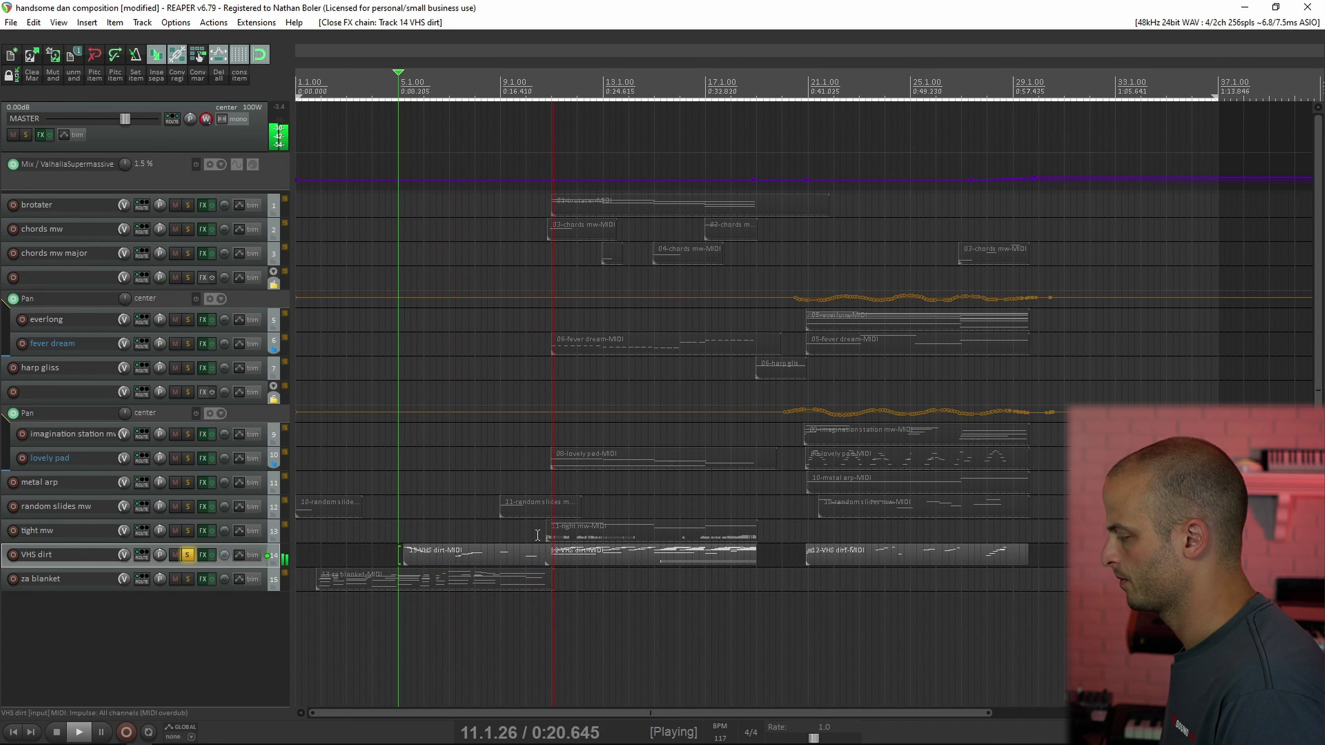
left_click(205, 553)
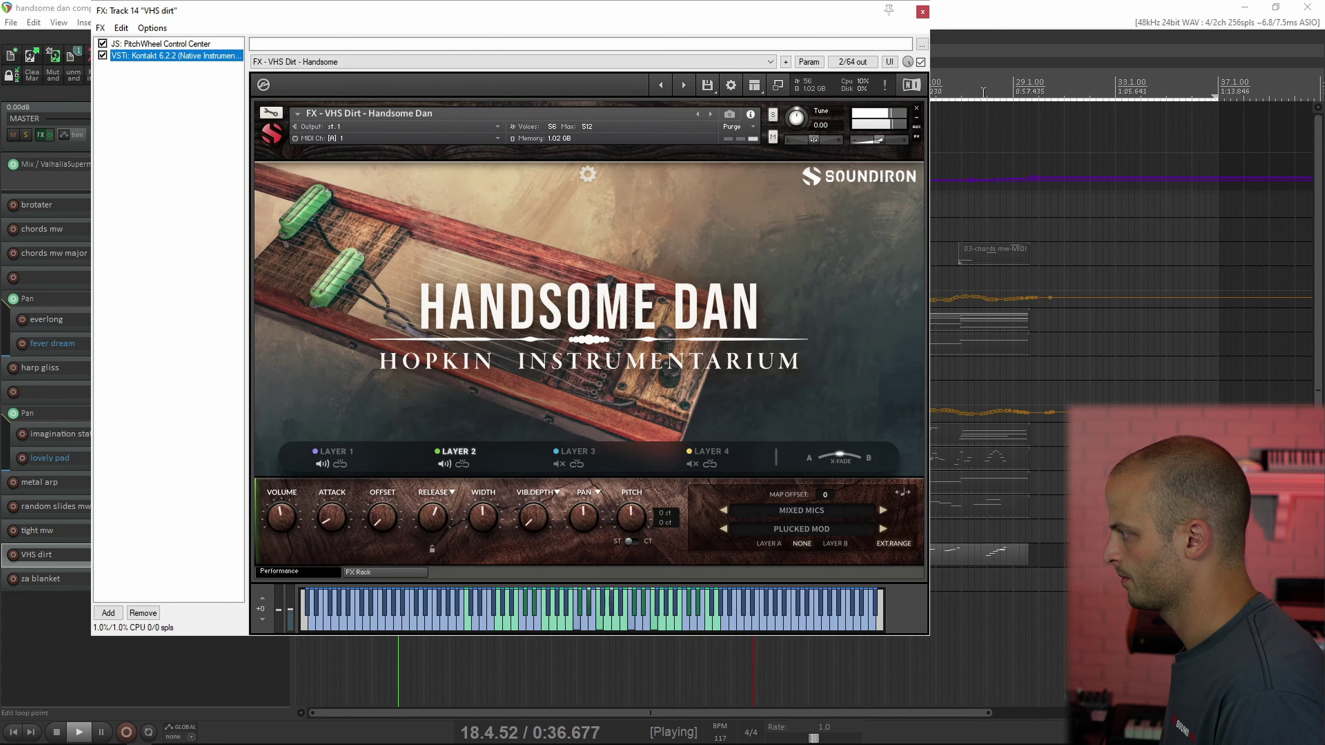
left_click(922, 11)
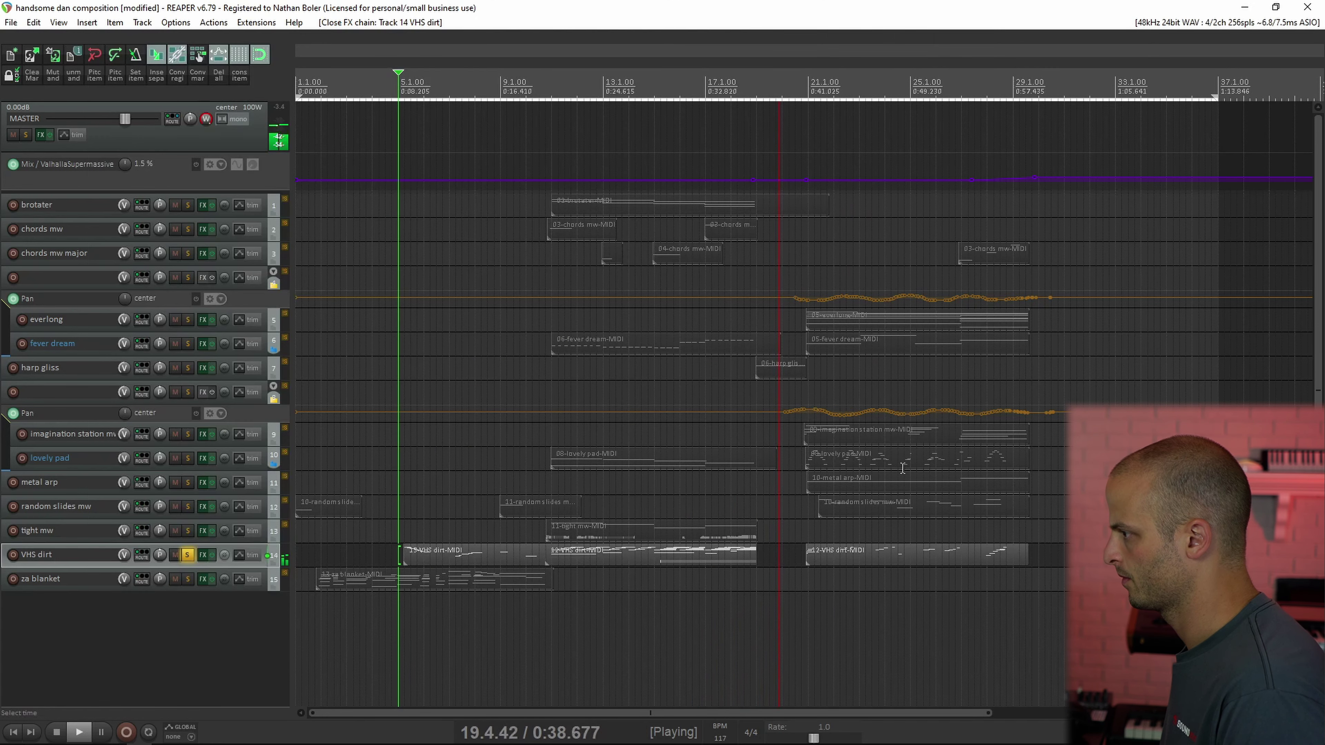
key("space")
left_click(187, 531)
Play tight mw with its Kontakt arp settings showing, then close it and record-disarm the track
left_click(203, 531)
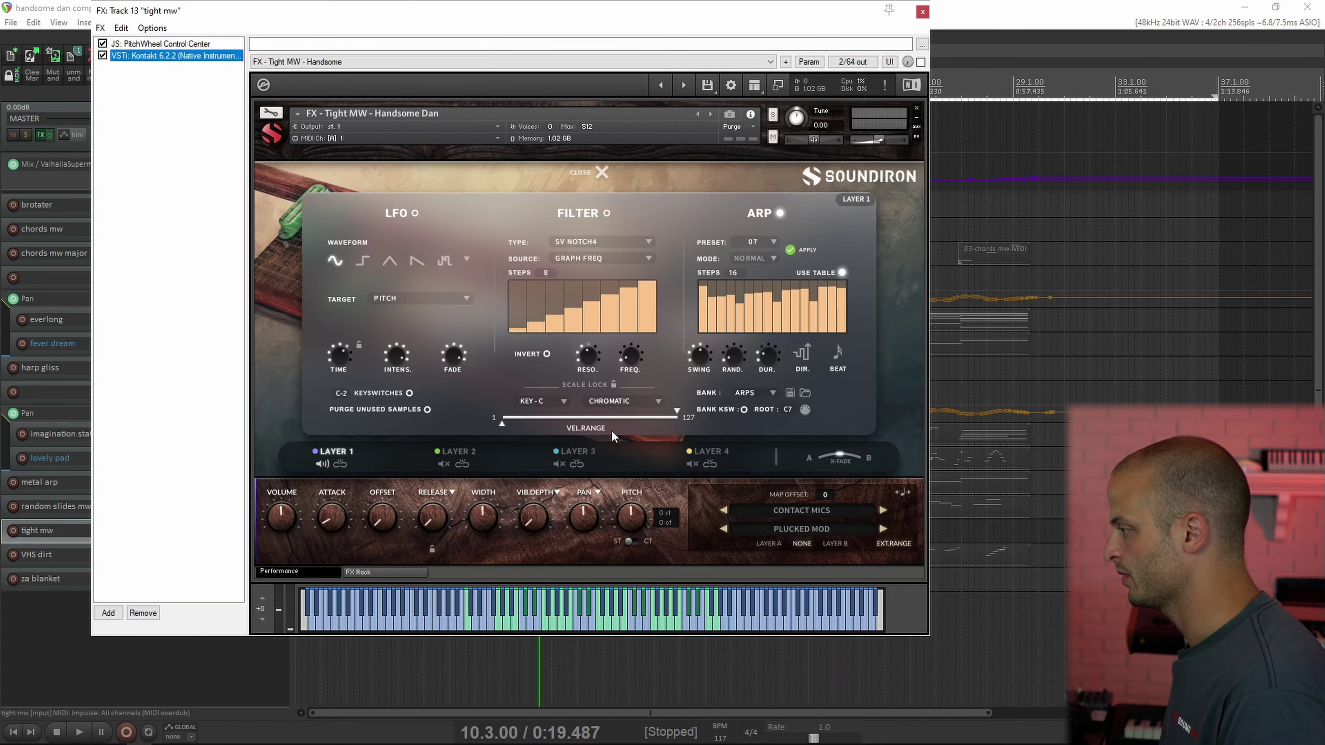
left_click(13, 532)
key("space")
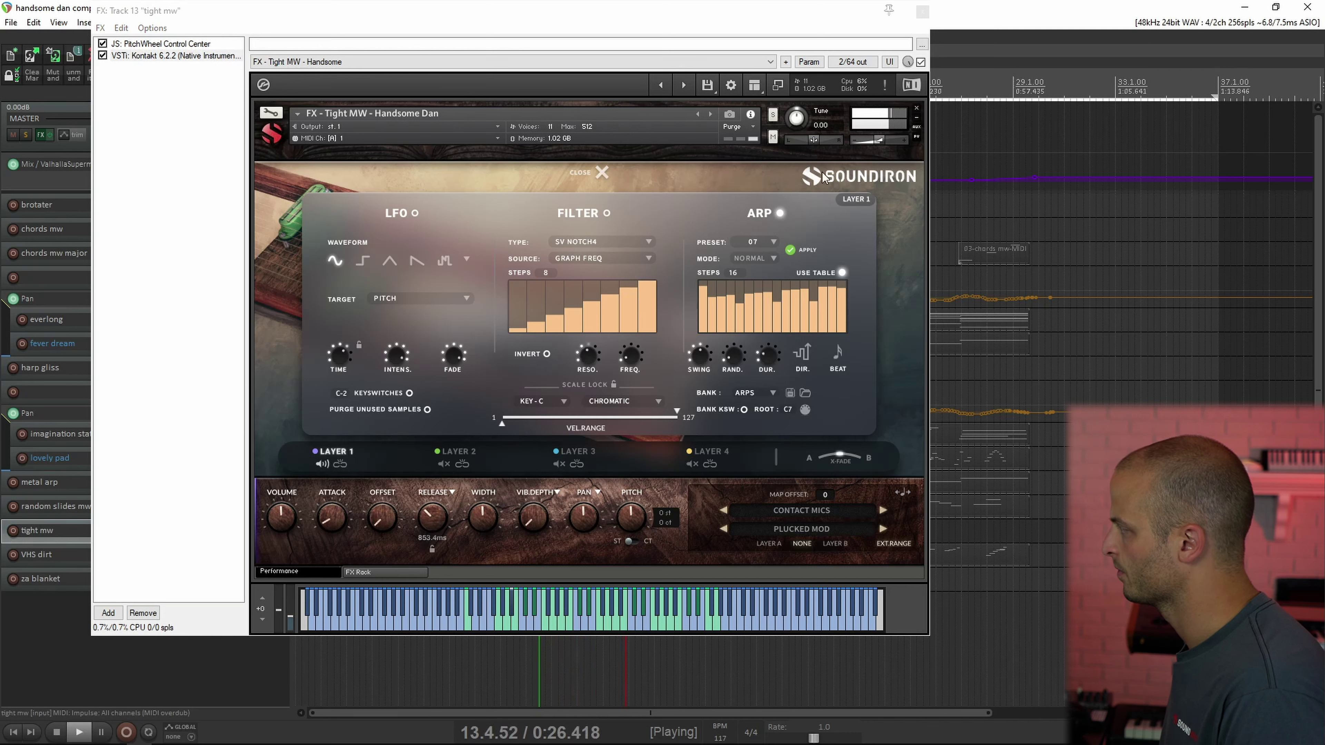
left_click(923, 13)
key("space")
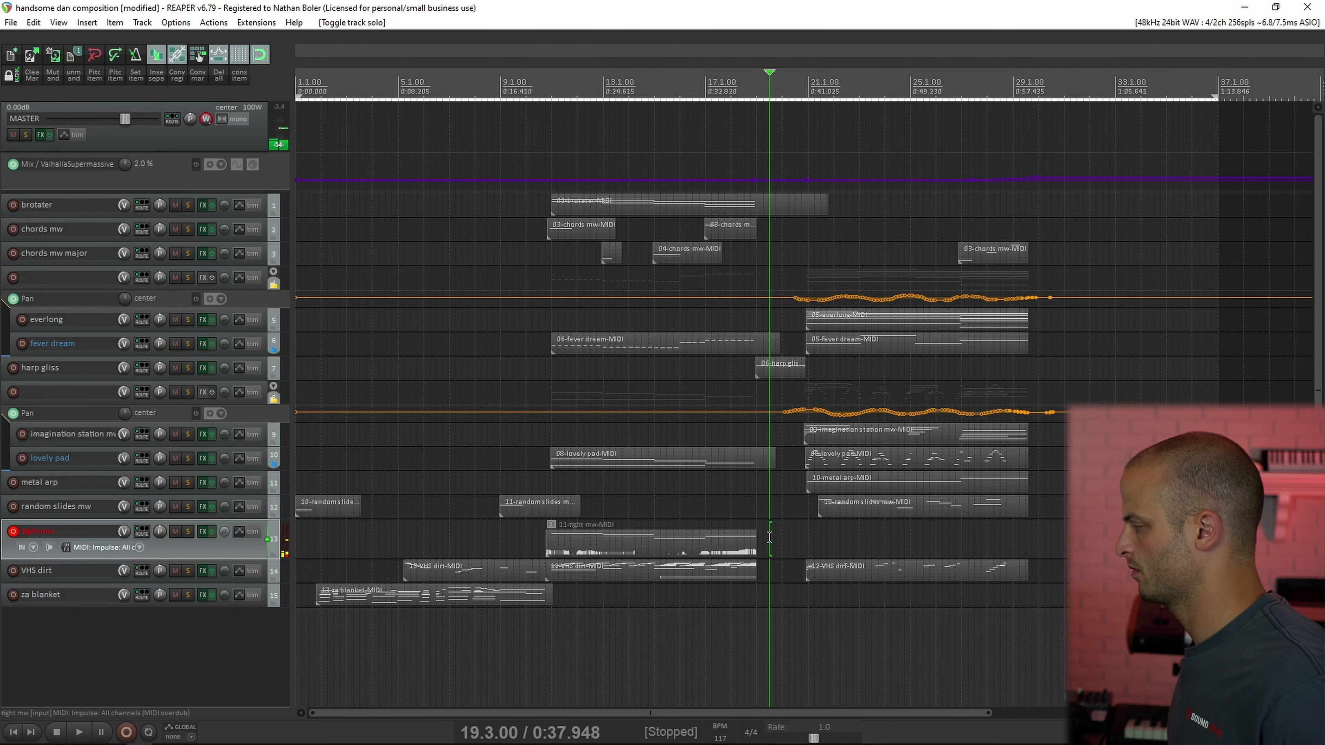
key("ctrl+r")
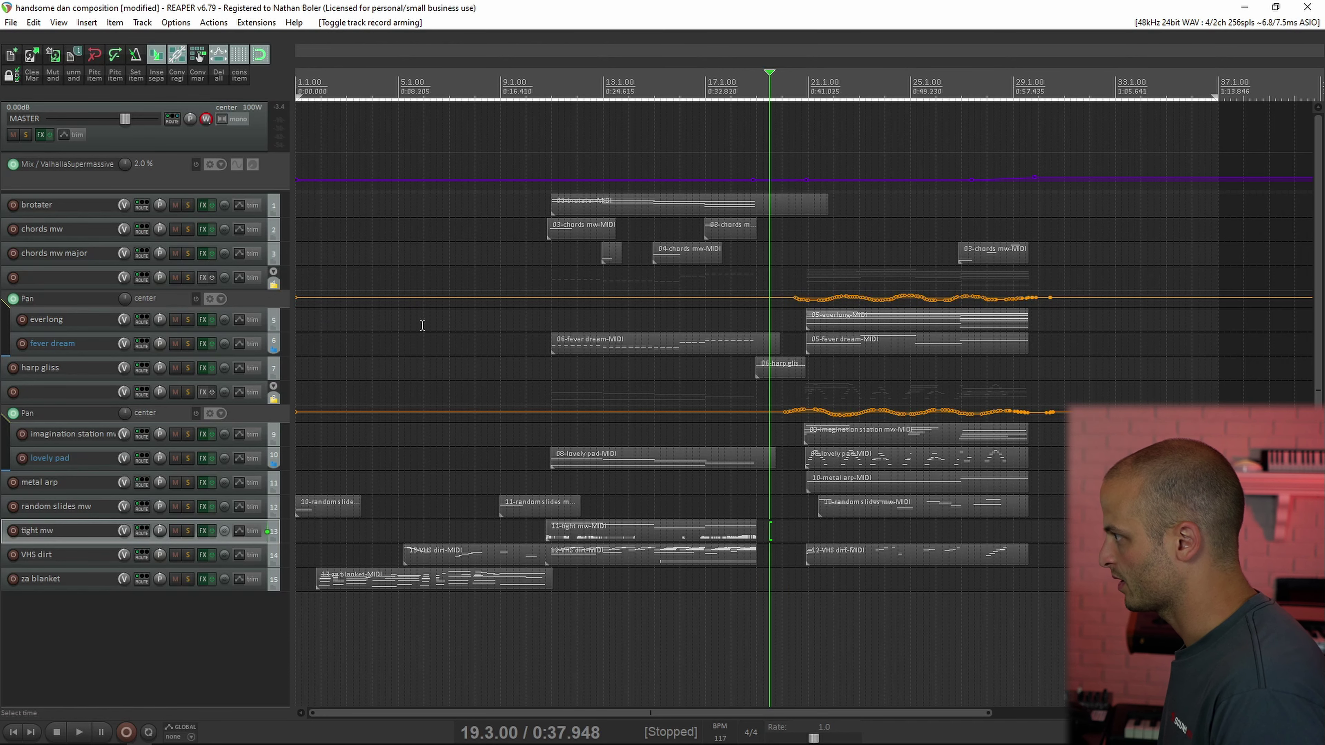
Enlarge the pan automation lanes of tracks 4 and 8 to show their wavy envelopes
left_click_drag(260, 308, 264, 379)
left_click(254, 496)
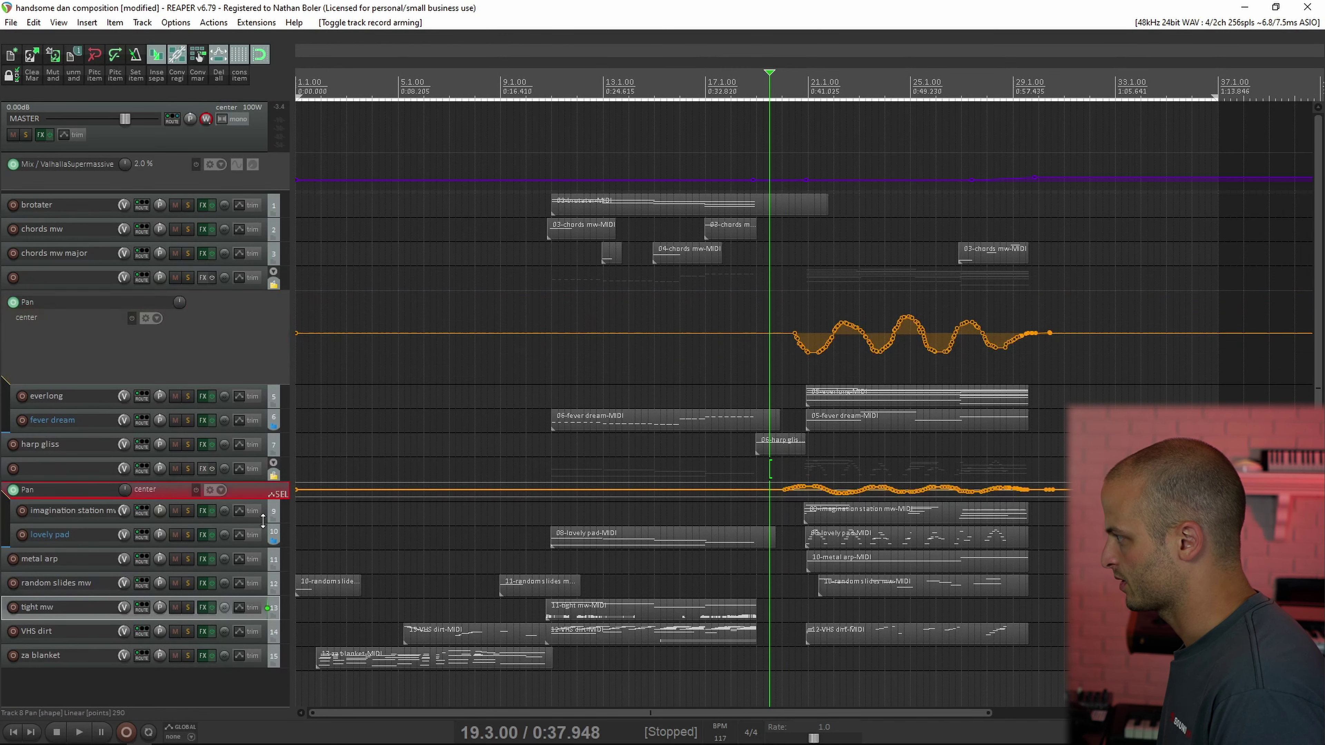
left_click_drag(263, 521, 264, 574)
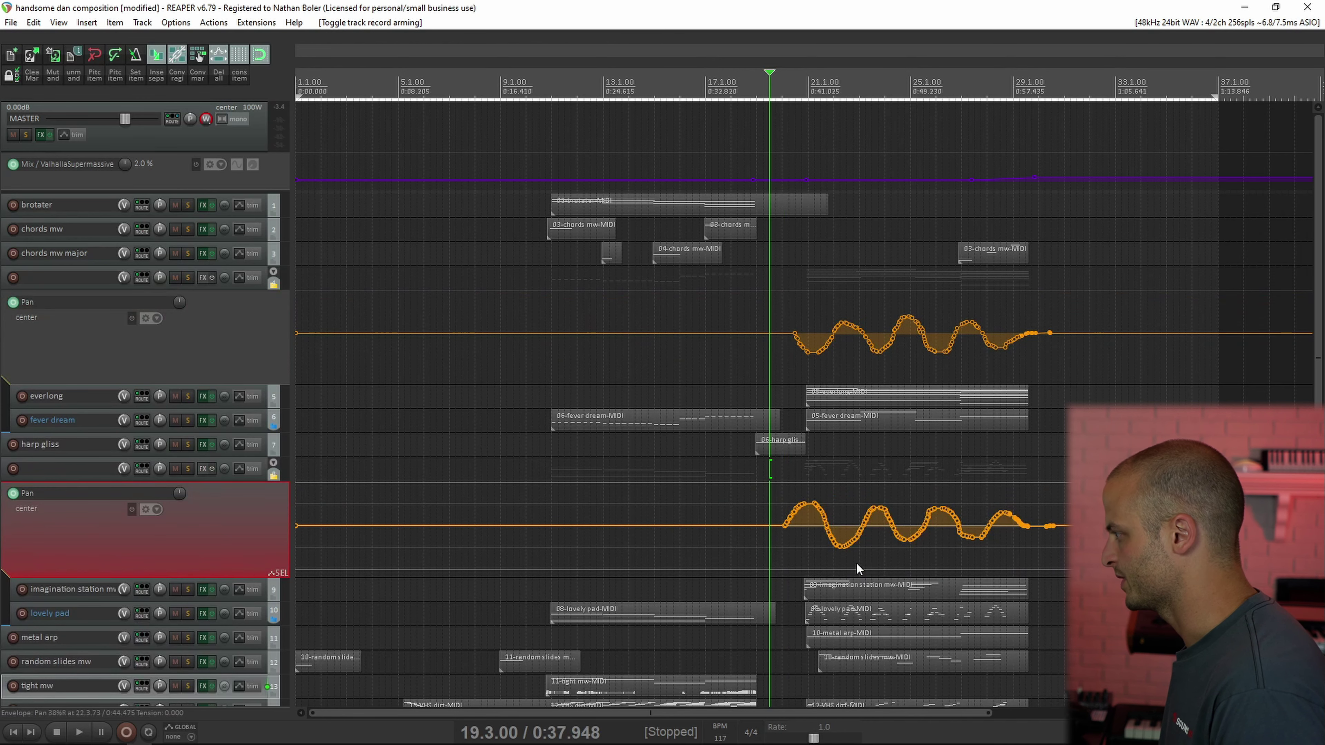
Shrink all tracks to minimum height, solo track 4, and play from near bar 20
key("grave")
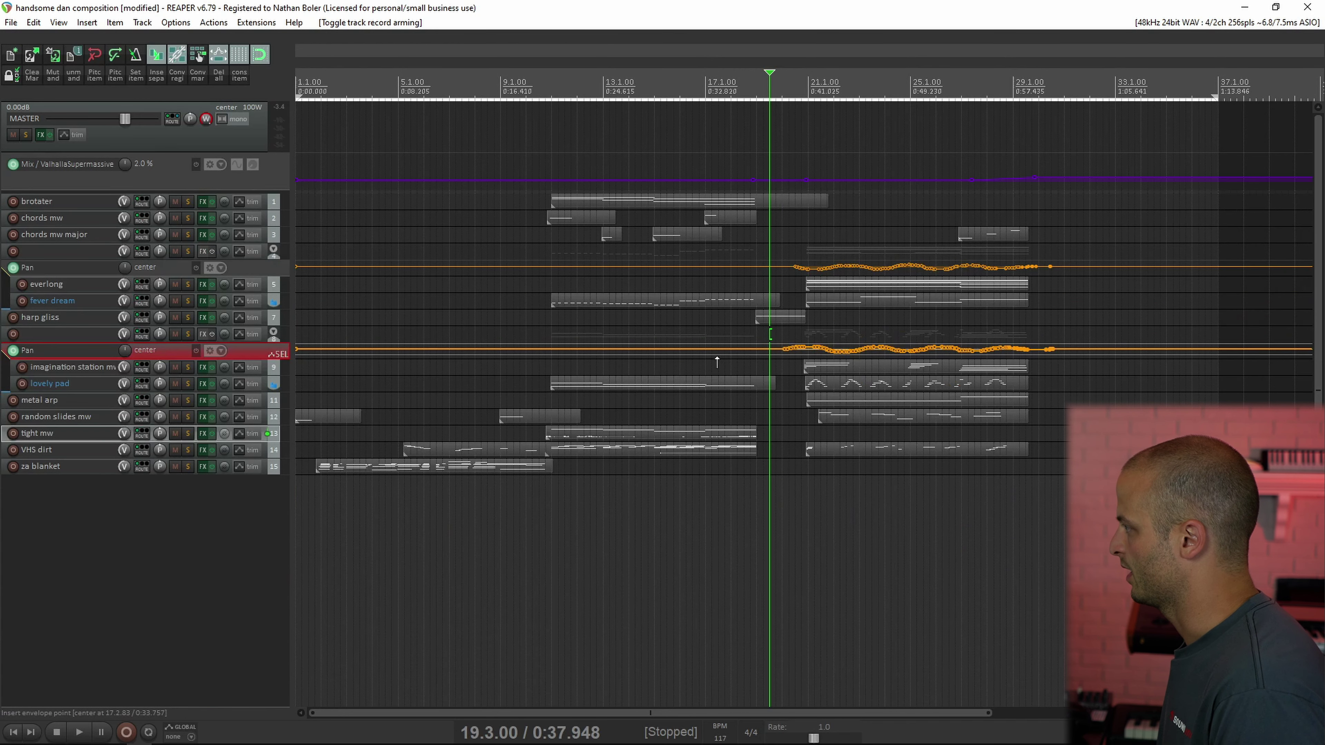
left_click(187, 251)
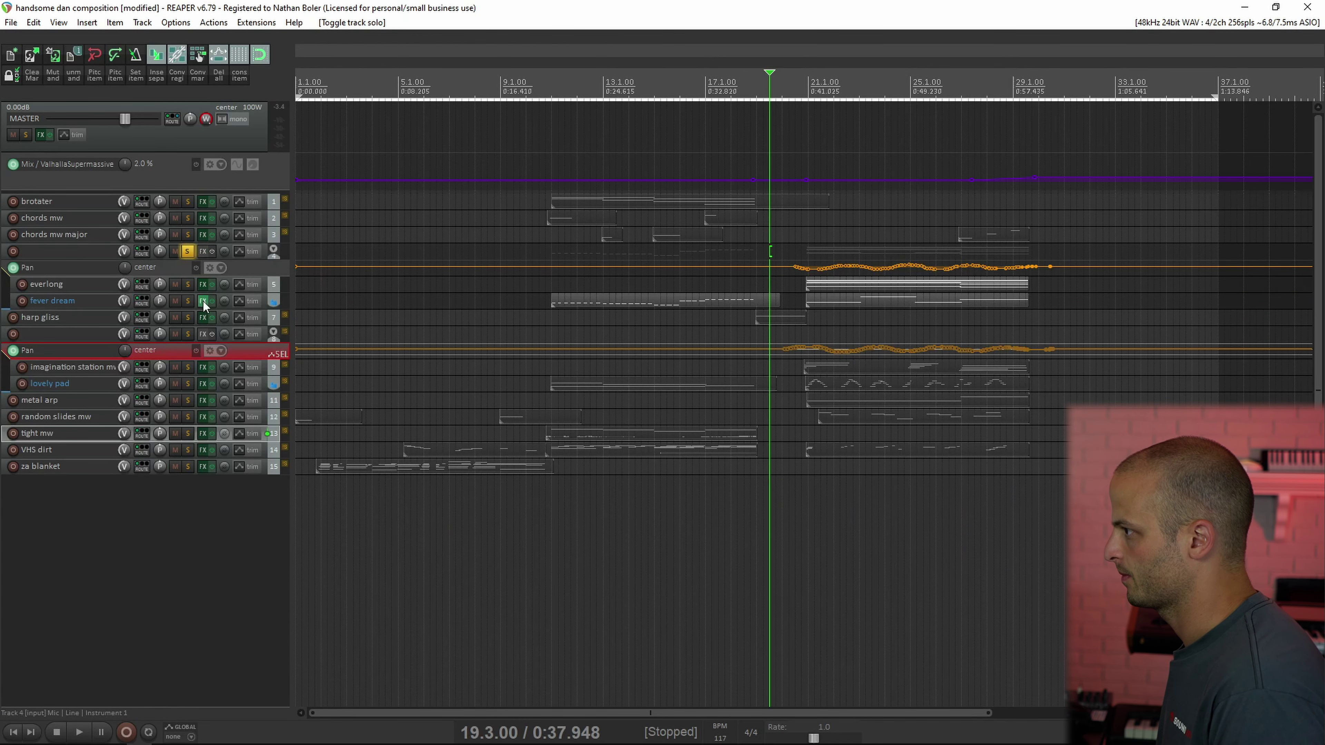
left_click(794, 328)
key("space")
Enlarge the track heights during playback so the MIDI items are readable, then open everlong's effects chain
scroll(1108, 356, "up", 4)
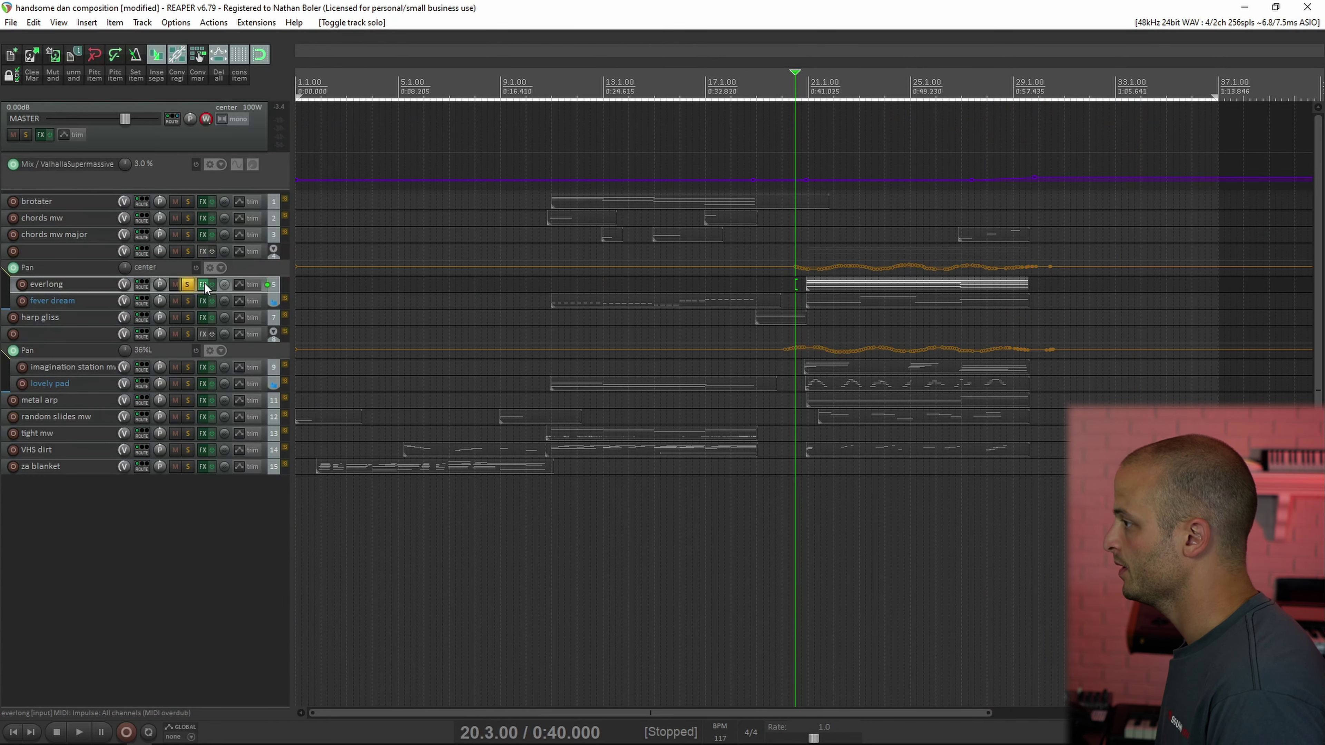
left_click(204, 283)
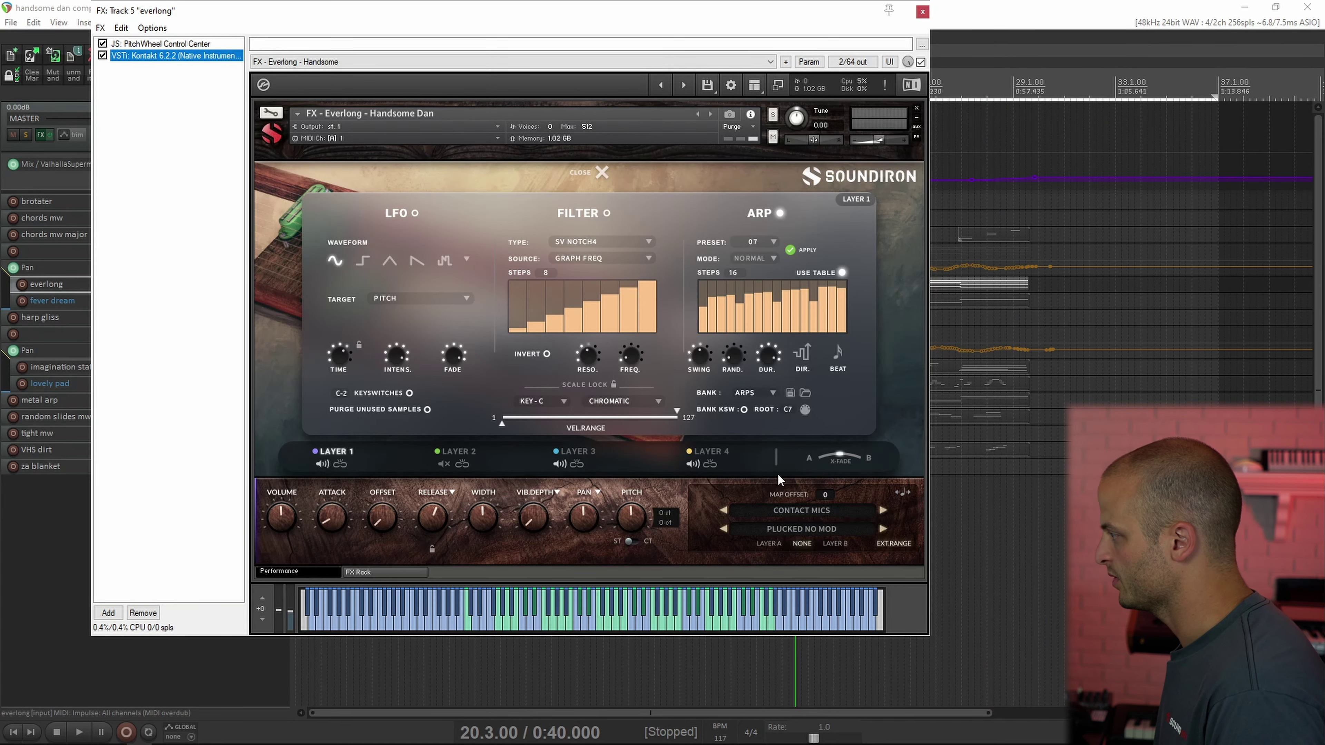
View Layers 3 and 4 of everlong's Handsome Dan patch, close the window, and play briefly
left_click(594, 452)
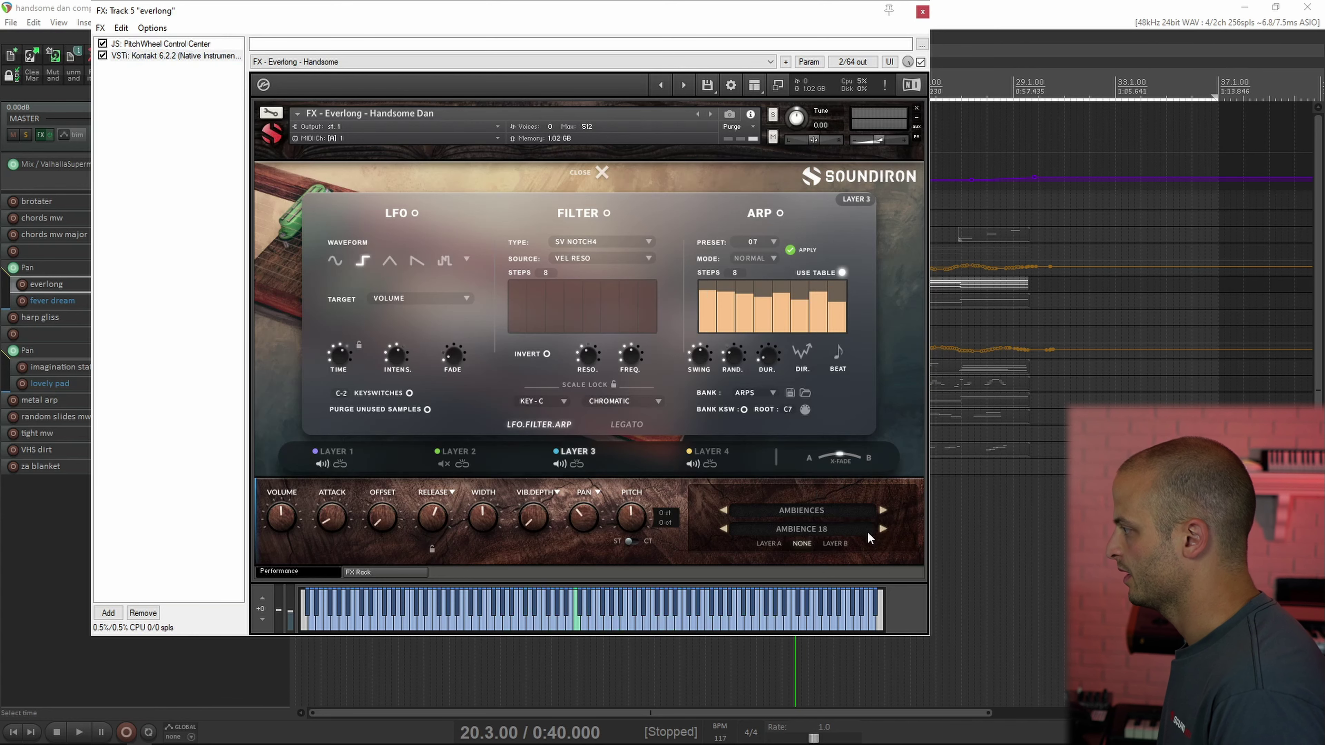
left_click(723, 455)
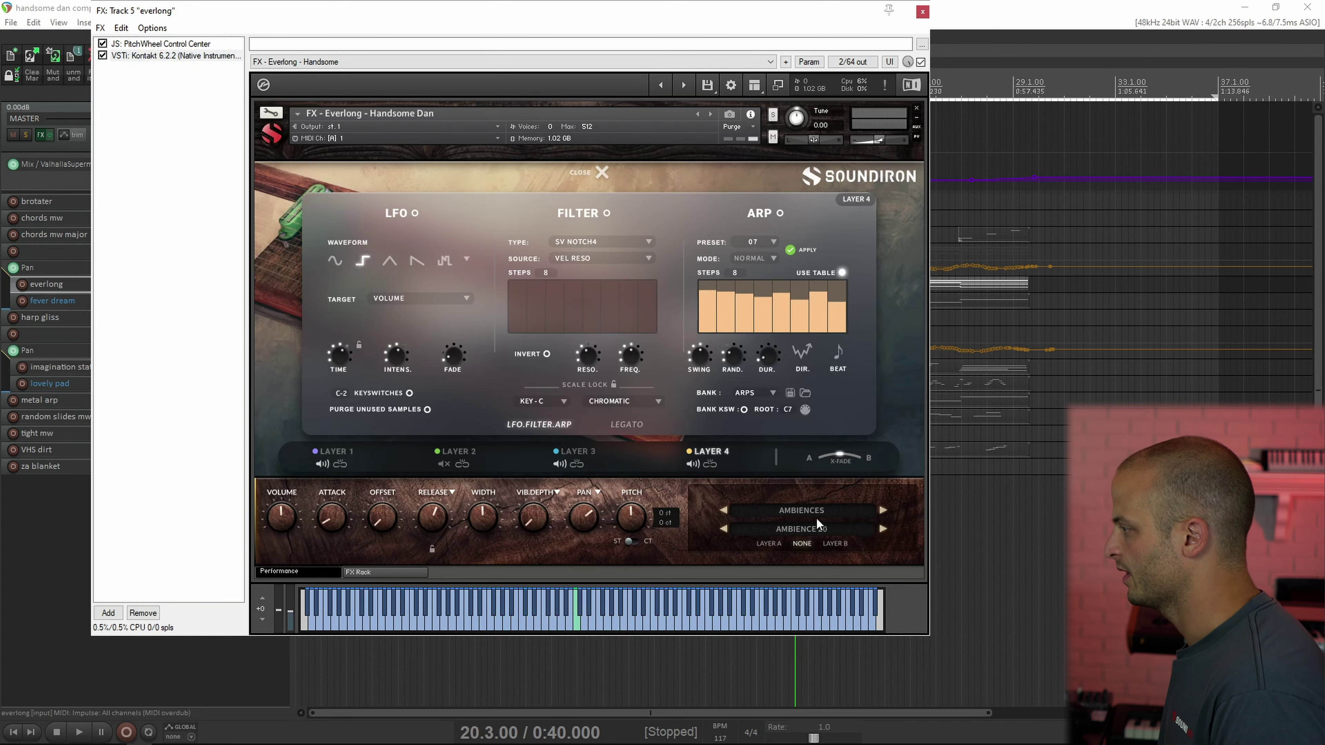
left_click(921, 12)
key("space")
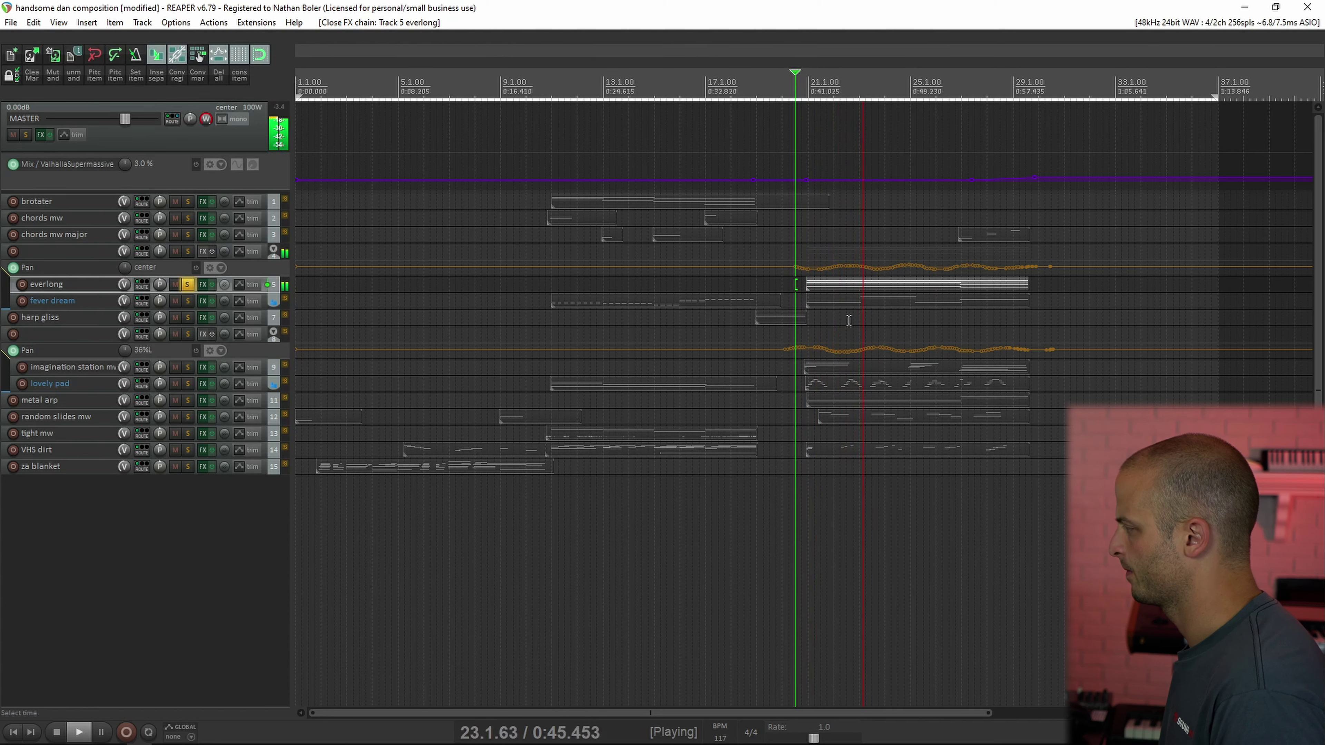
key("space")
Move the solo from everlong to fever dream and play its Kontakt patch from 20.4.00, then select the imagination station item
left_click(802, 324)
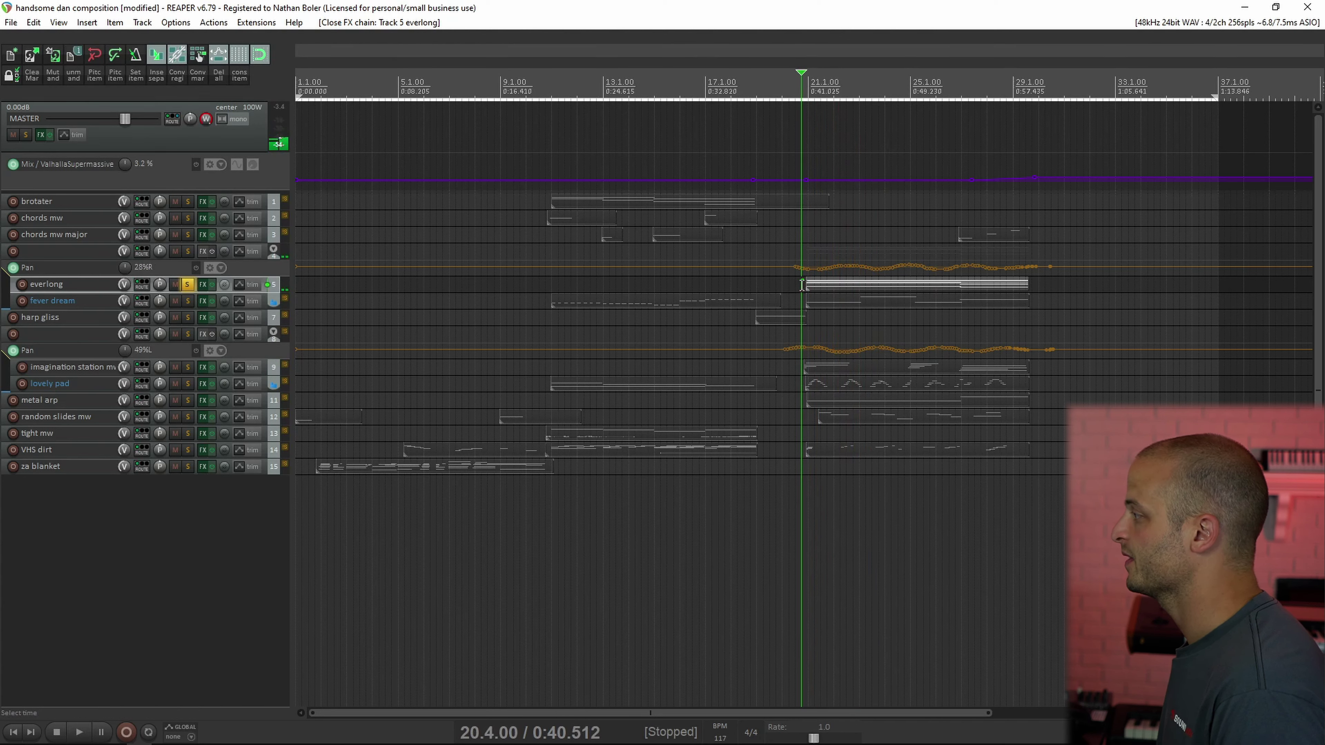
left_click(187, 300)
left_click(187, 284)
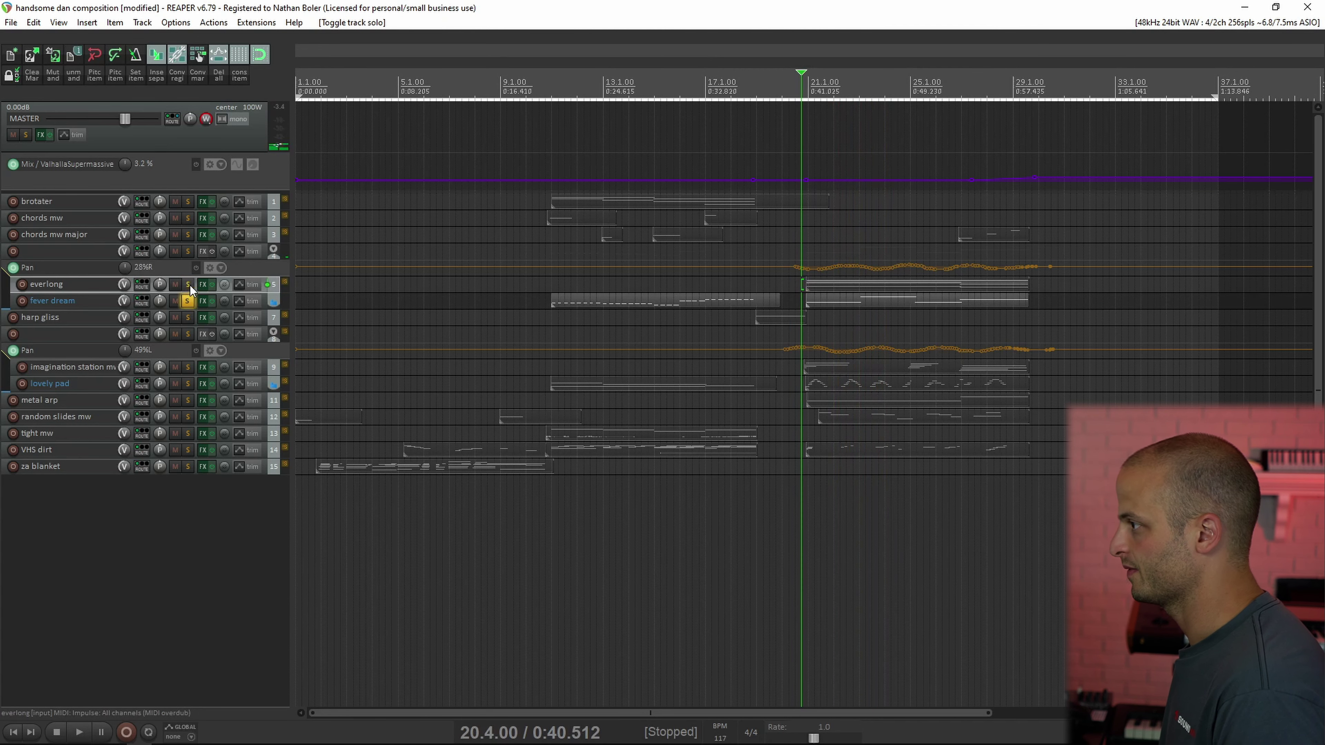
left_click(204, 301)
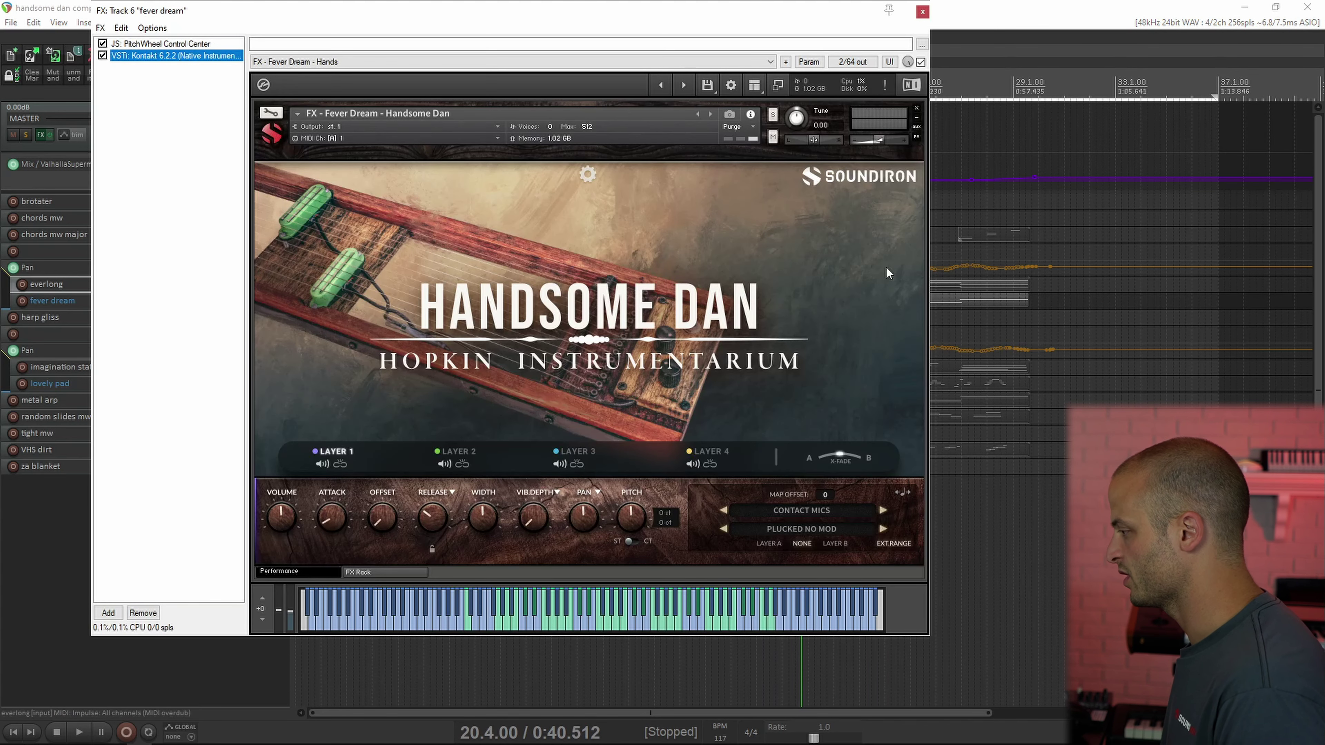
key("space")
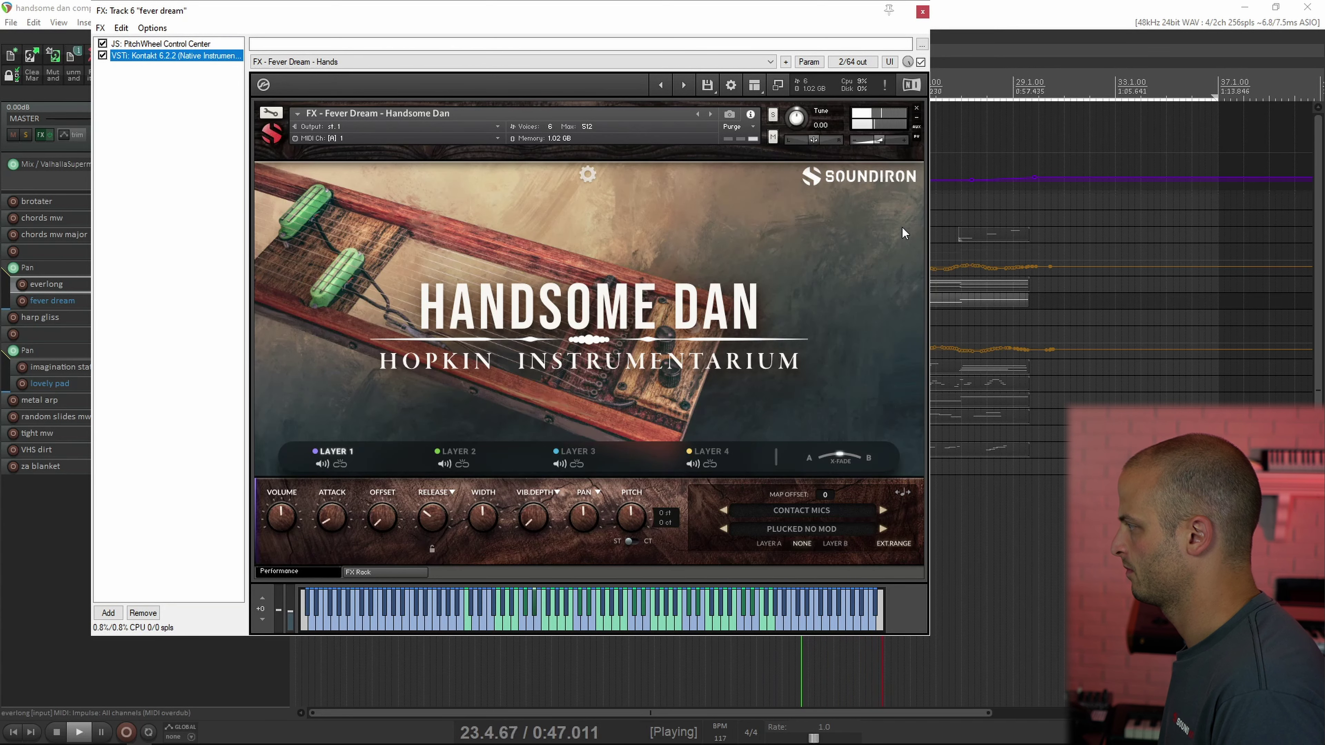
left_click(922, 11)
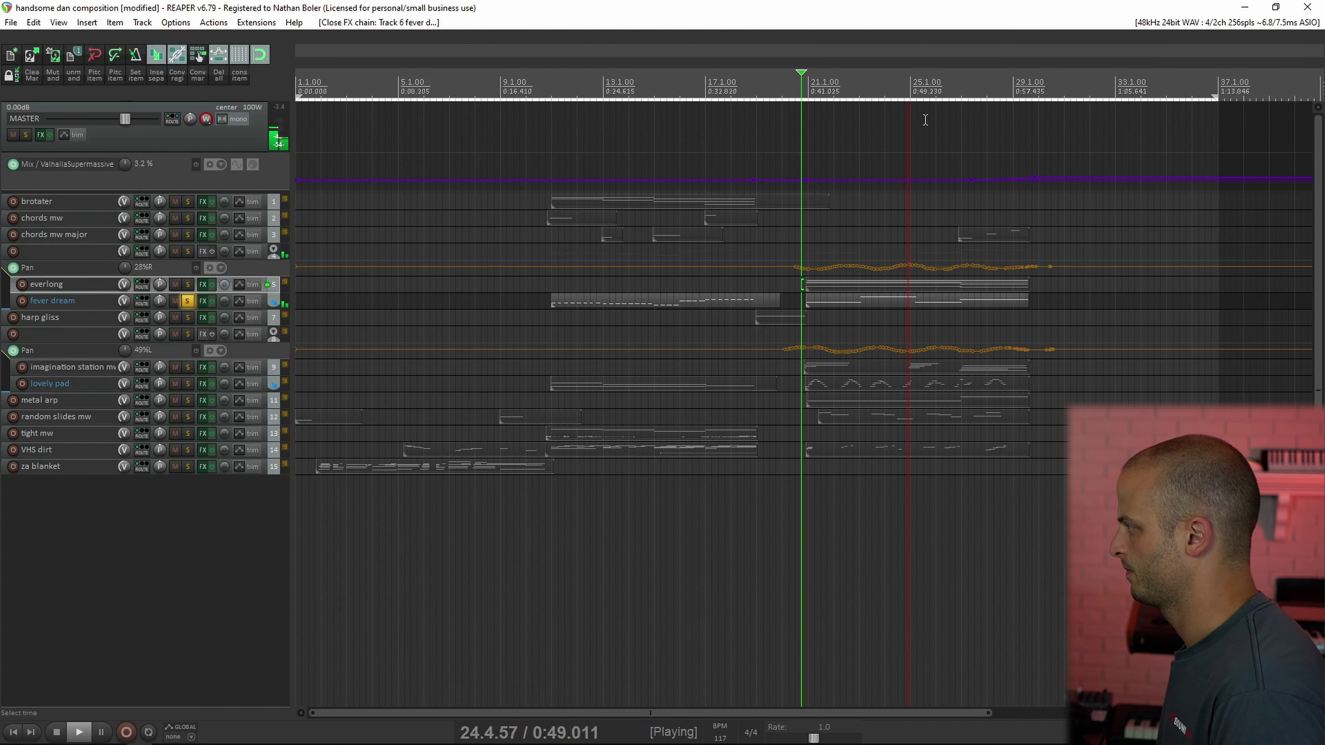
left_click(797, 366)
key("space")
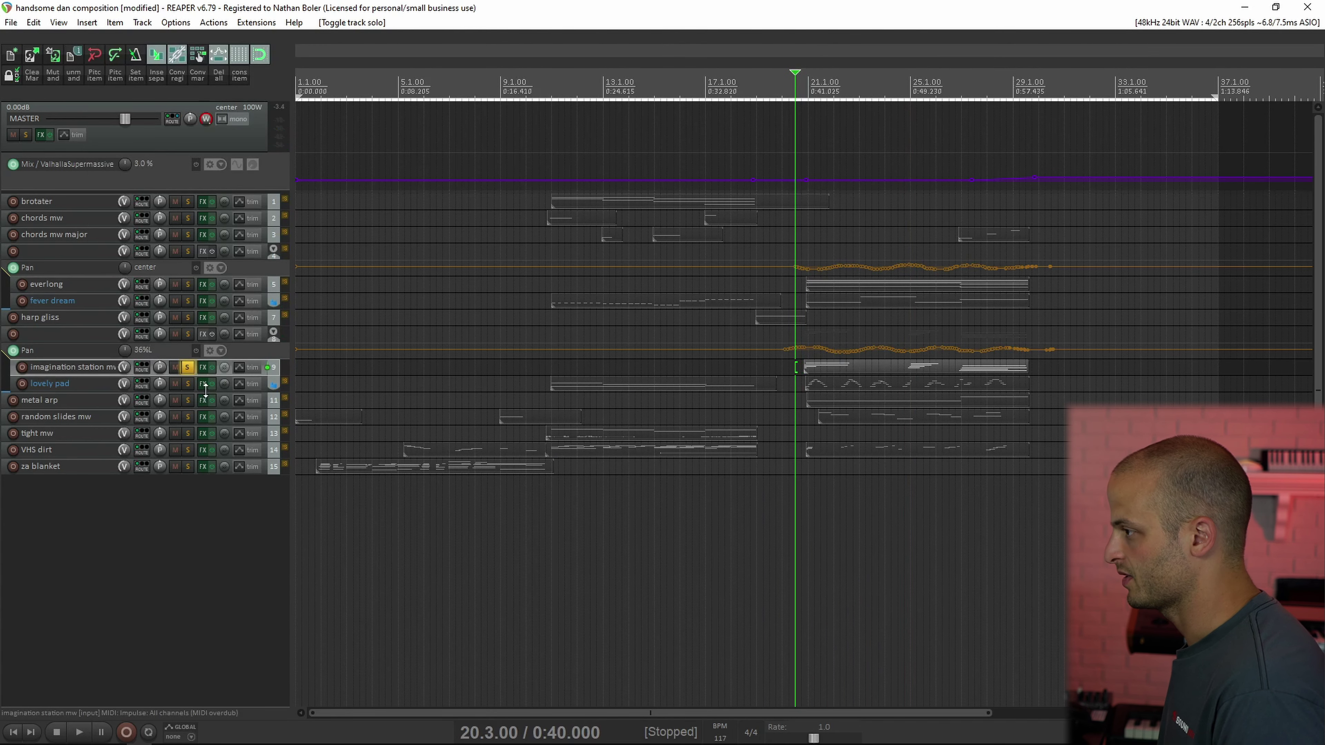
Play the soloed imagination station track from 0:40.000 with its Kontakt patch shown
key("space")
left_click(203, 367)
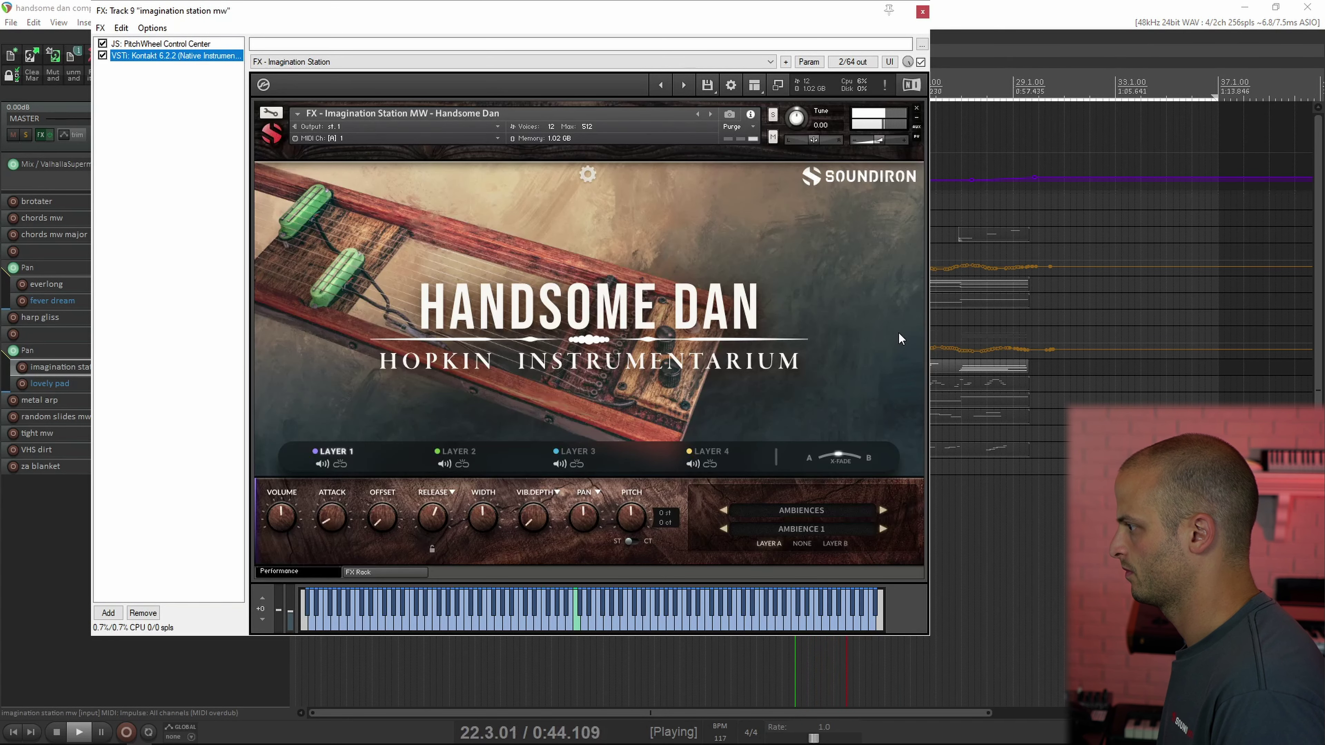
key("Escape")
key("space")
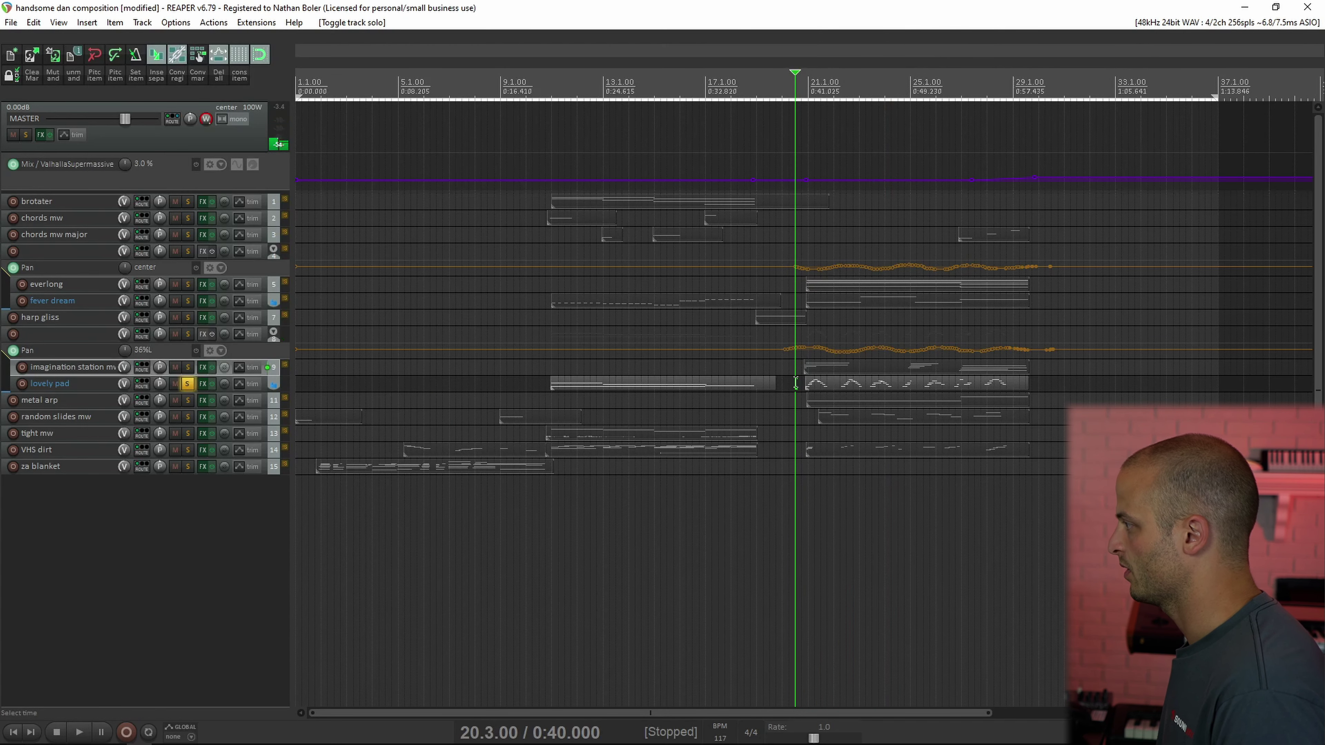
Audition the lovely pad Kontakt patch, then restart playback from near bar 11
key("space")
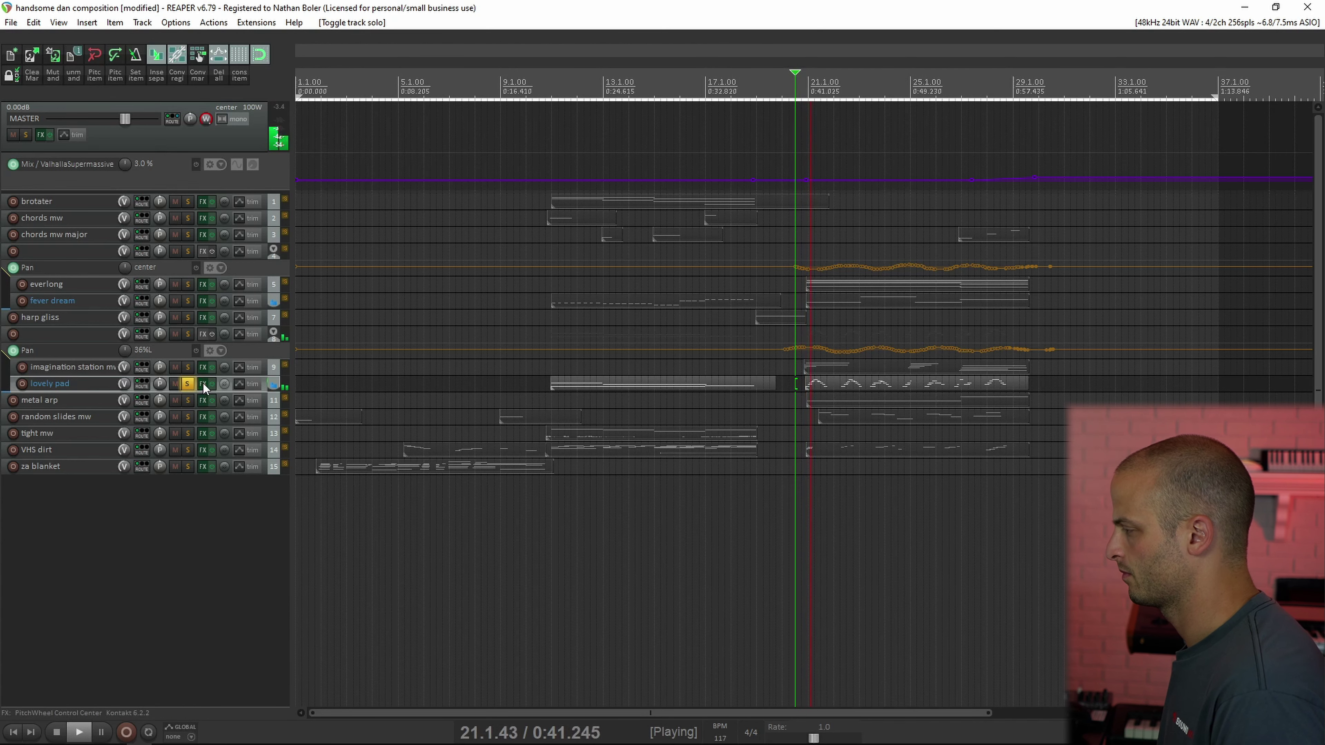
left_click(203, 384)
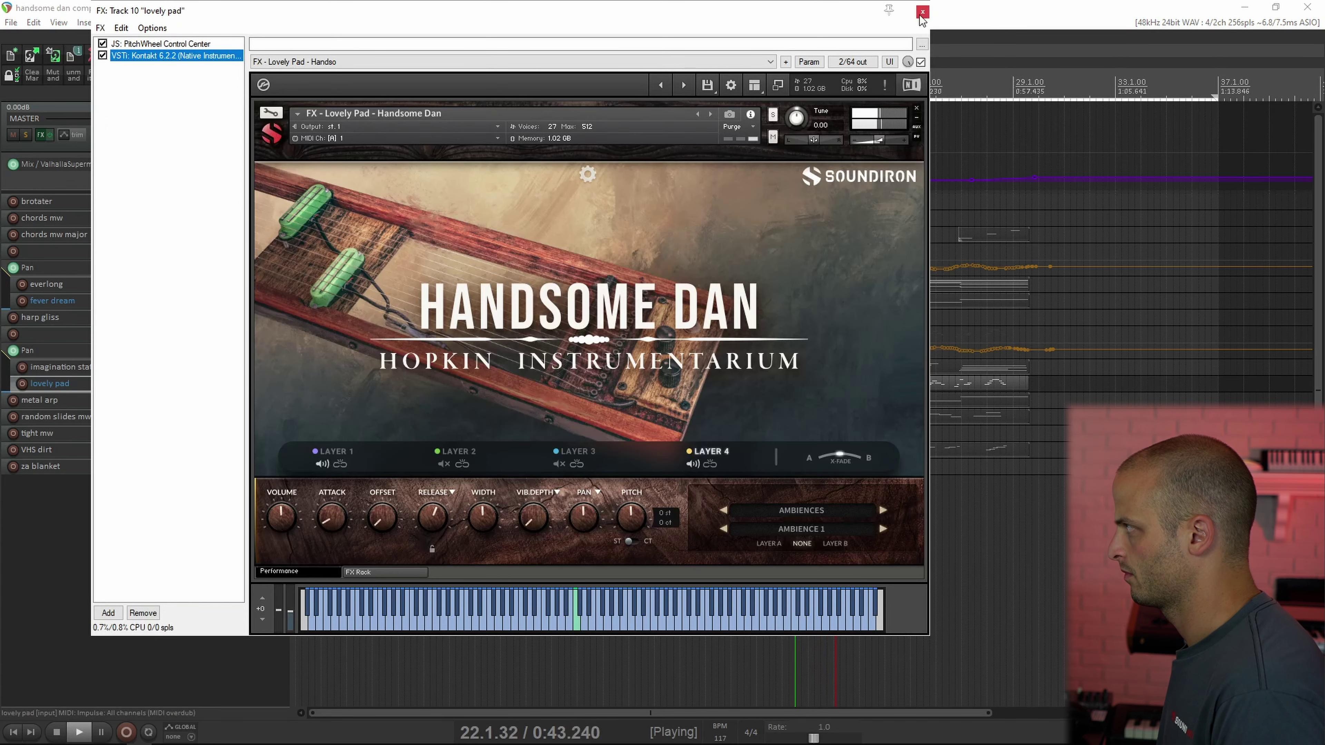
key("Escape")
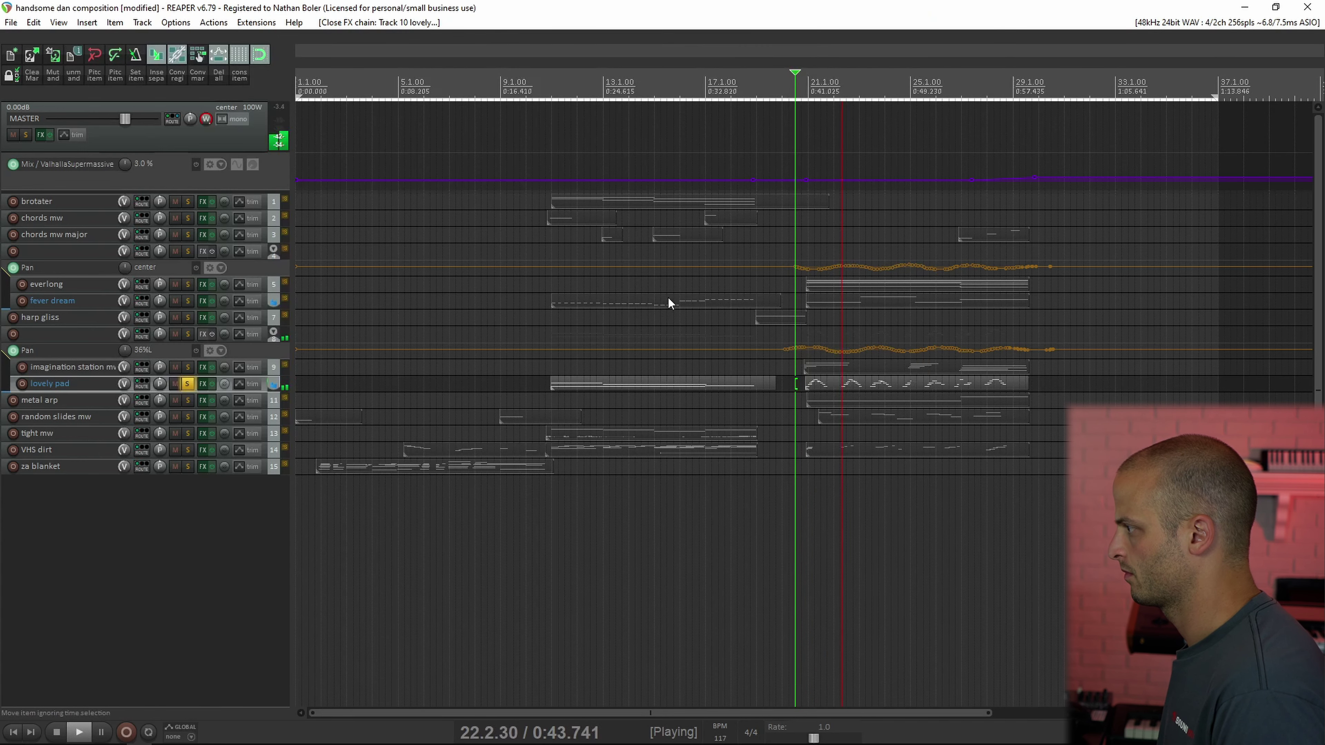
left_click(543, 386)
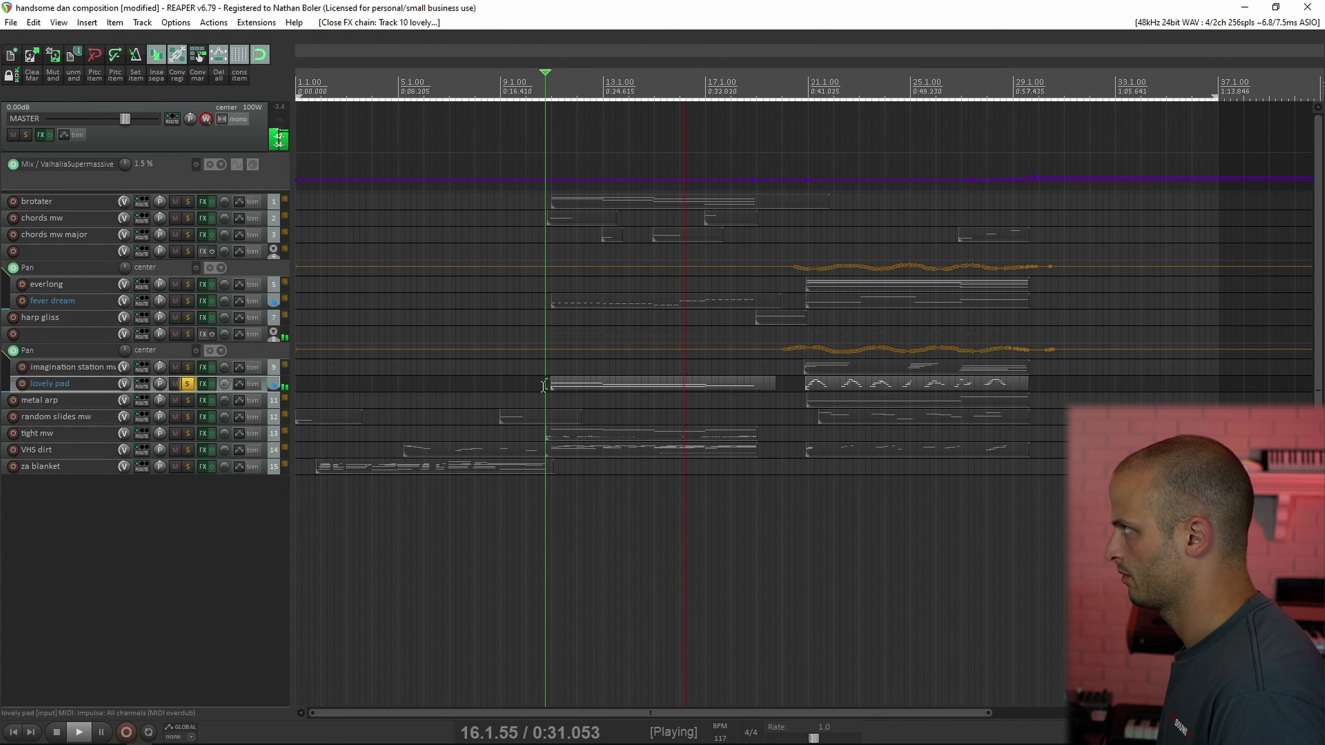
Play metal arp with its Kontakt arpeggiator patch showing, then stop at 0:40.000
key("space")
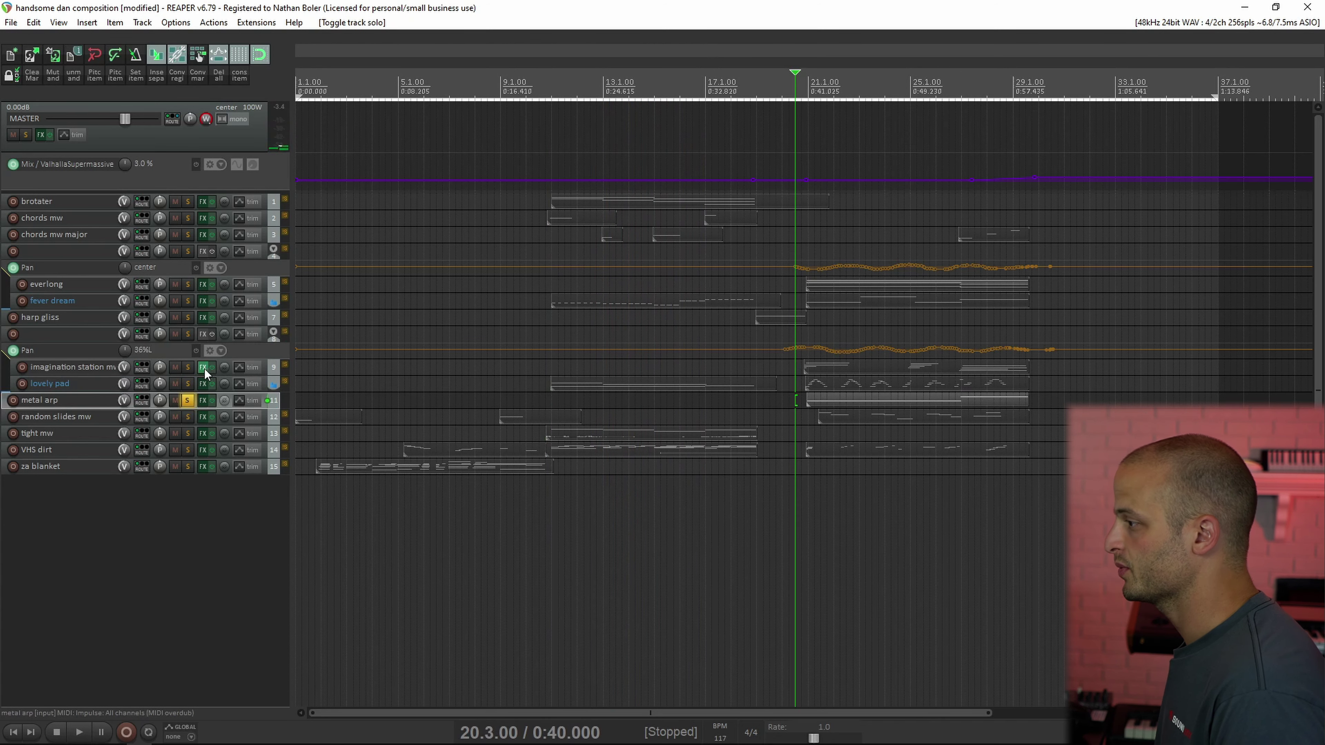
left_click(205, 400)
key("space")
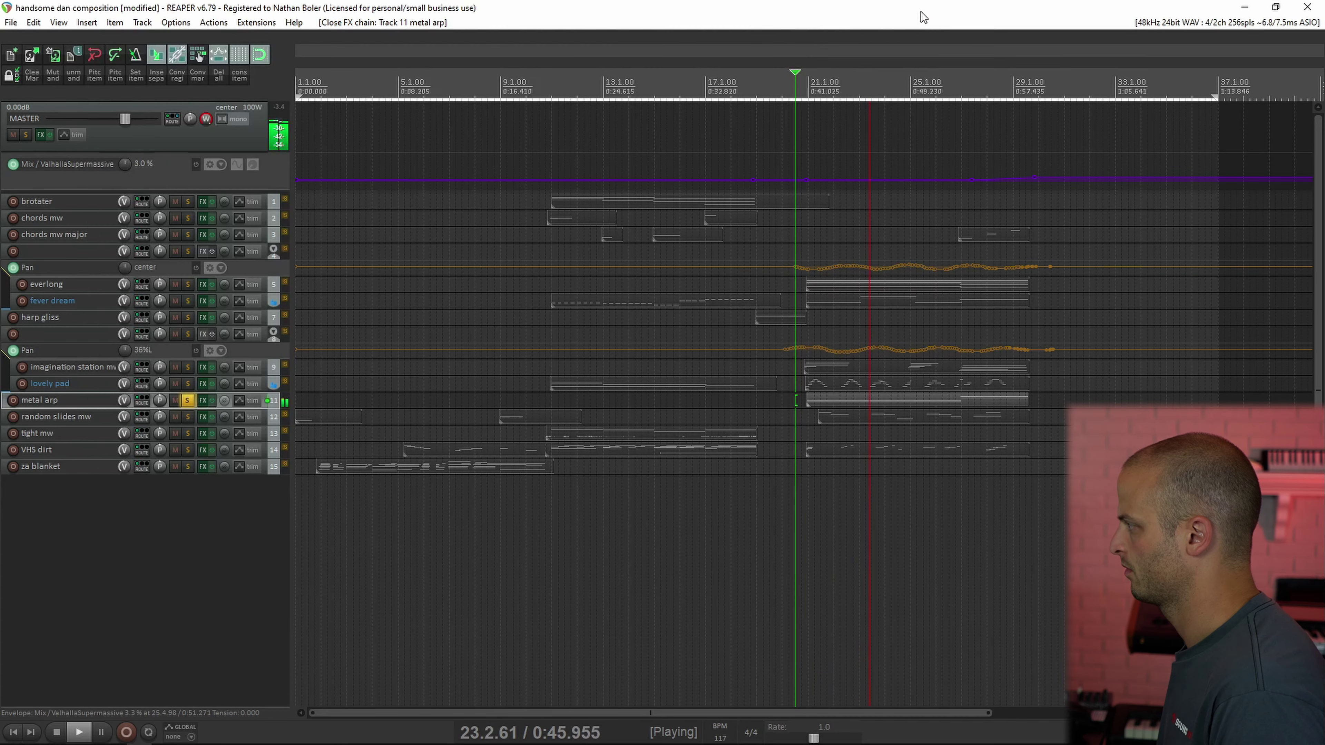
left_click(922, 12)
key("space")
Record-arm metal arp, then select the harp gliss item and solo its track
key("ctrl+r")
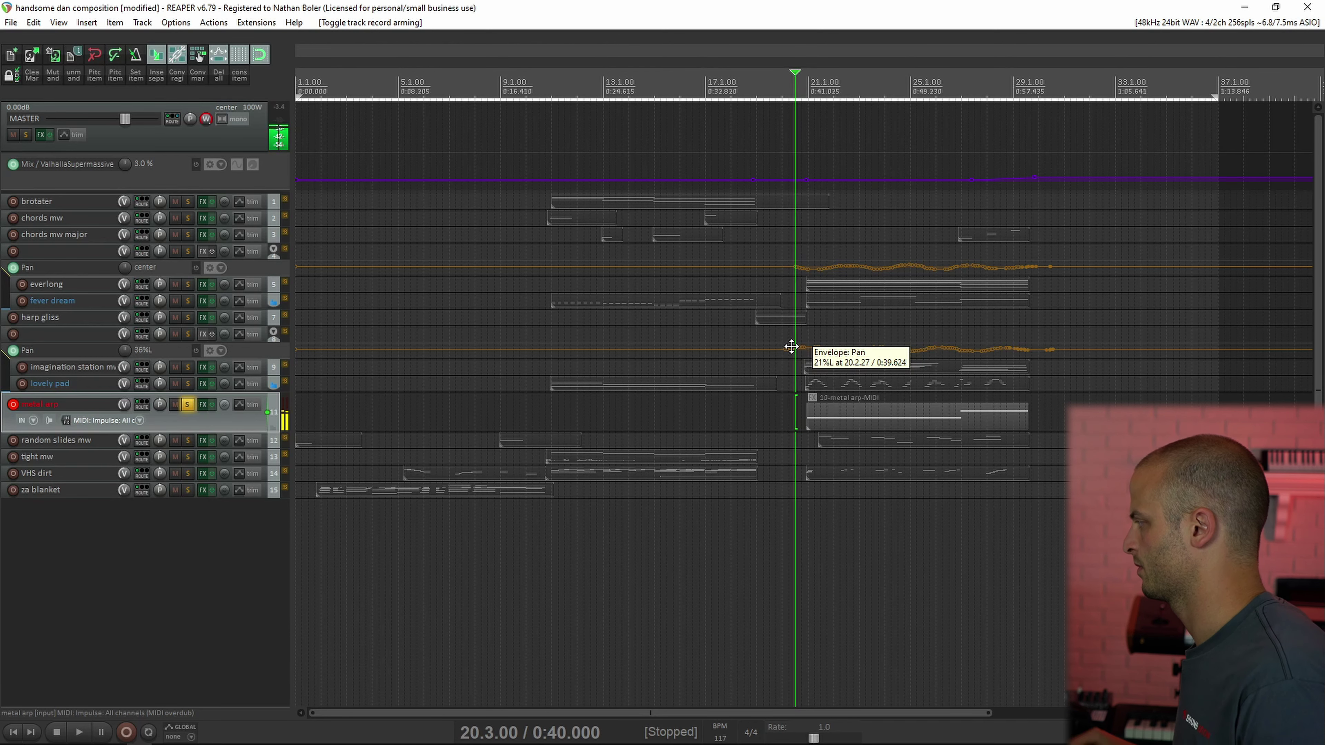
left_click(780, 317)
left_click(188, 318)
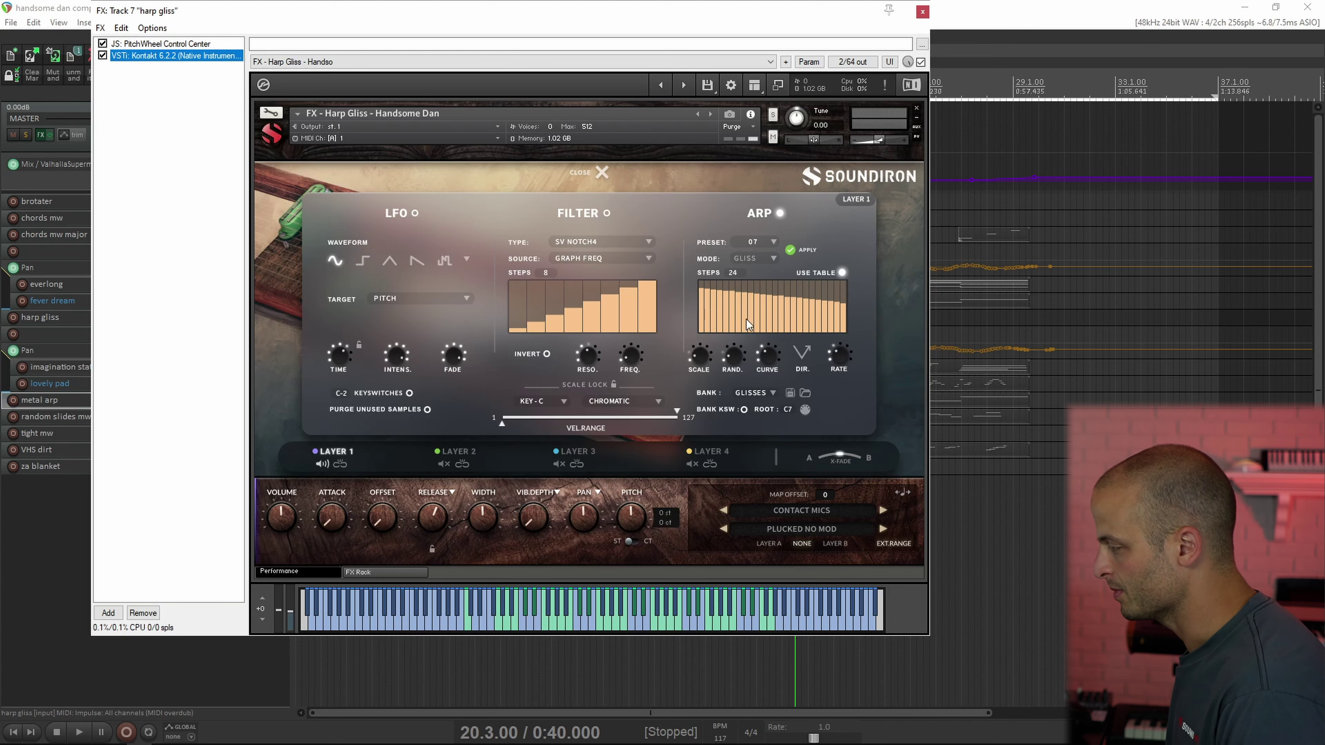
Toggle the ARP DIR. option on the harp gliss Kontakt patch and play the track
left_click(801, 353)
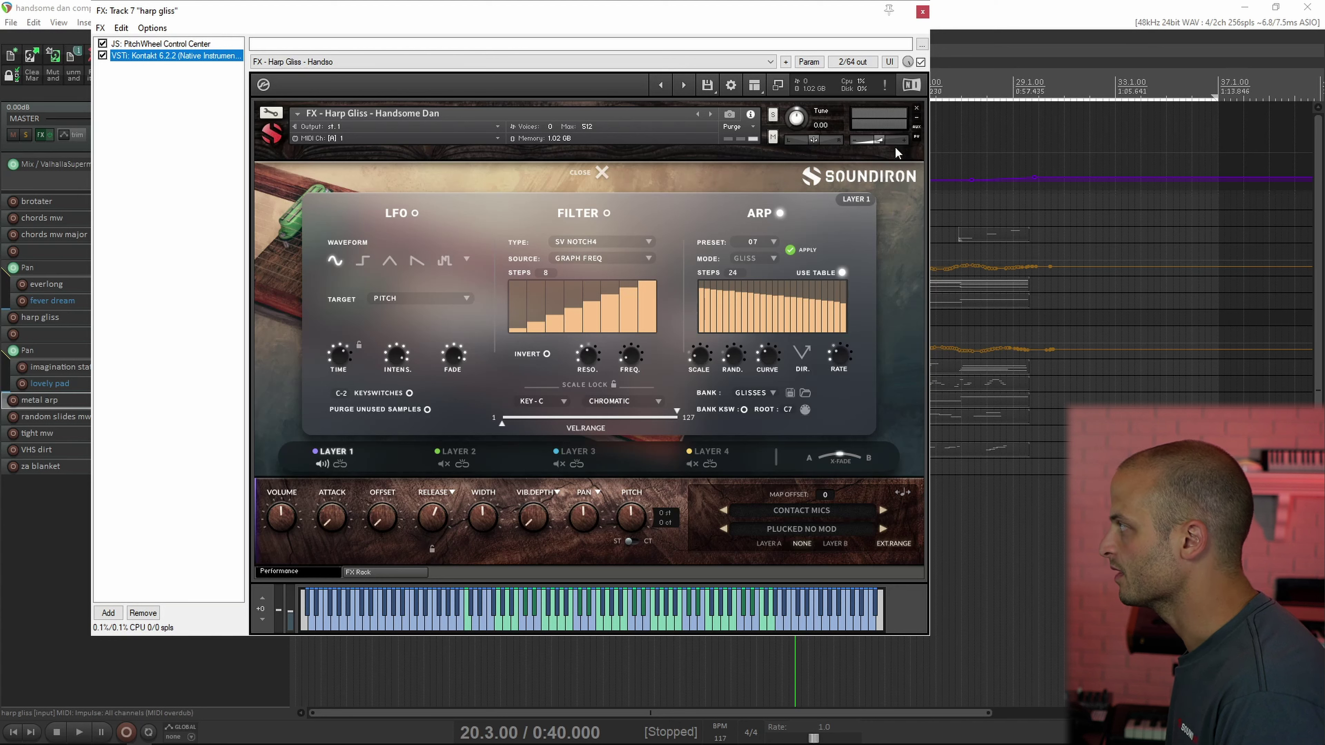
key("space")
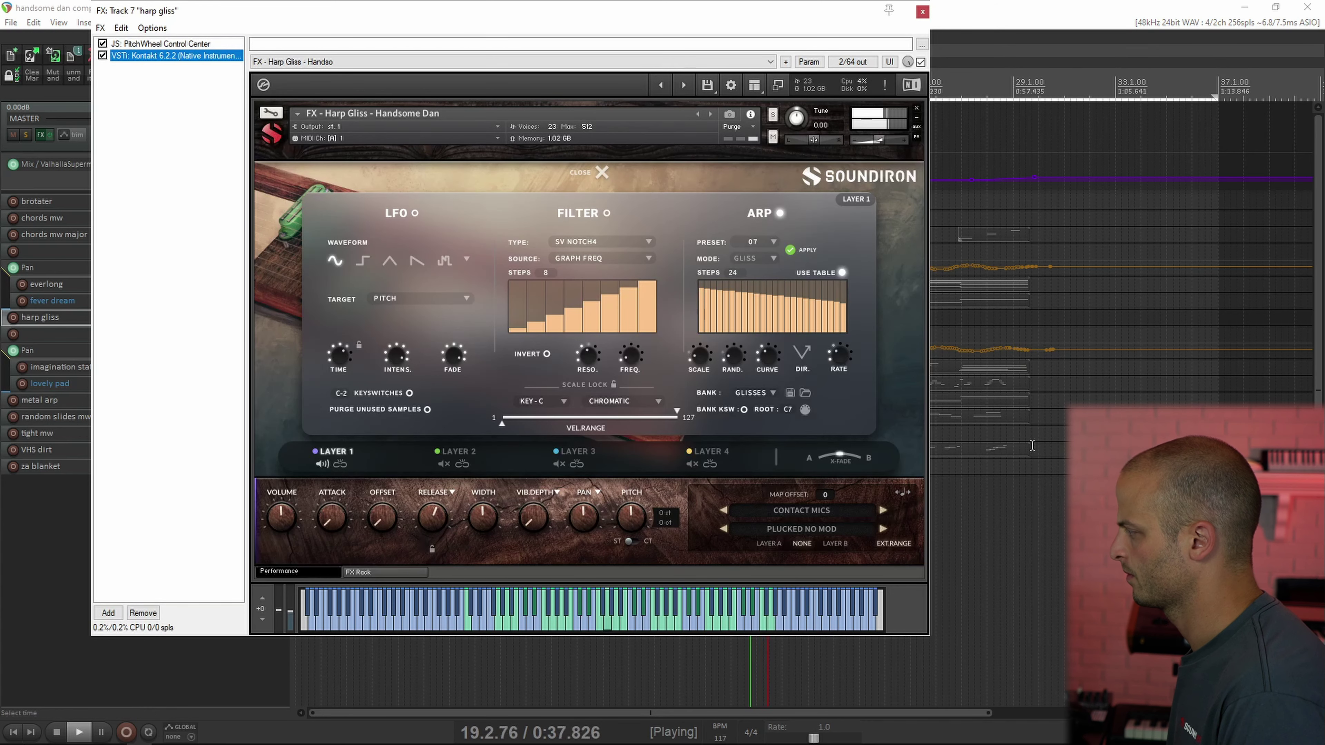